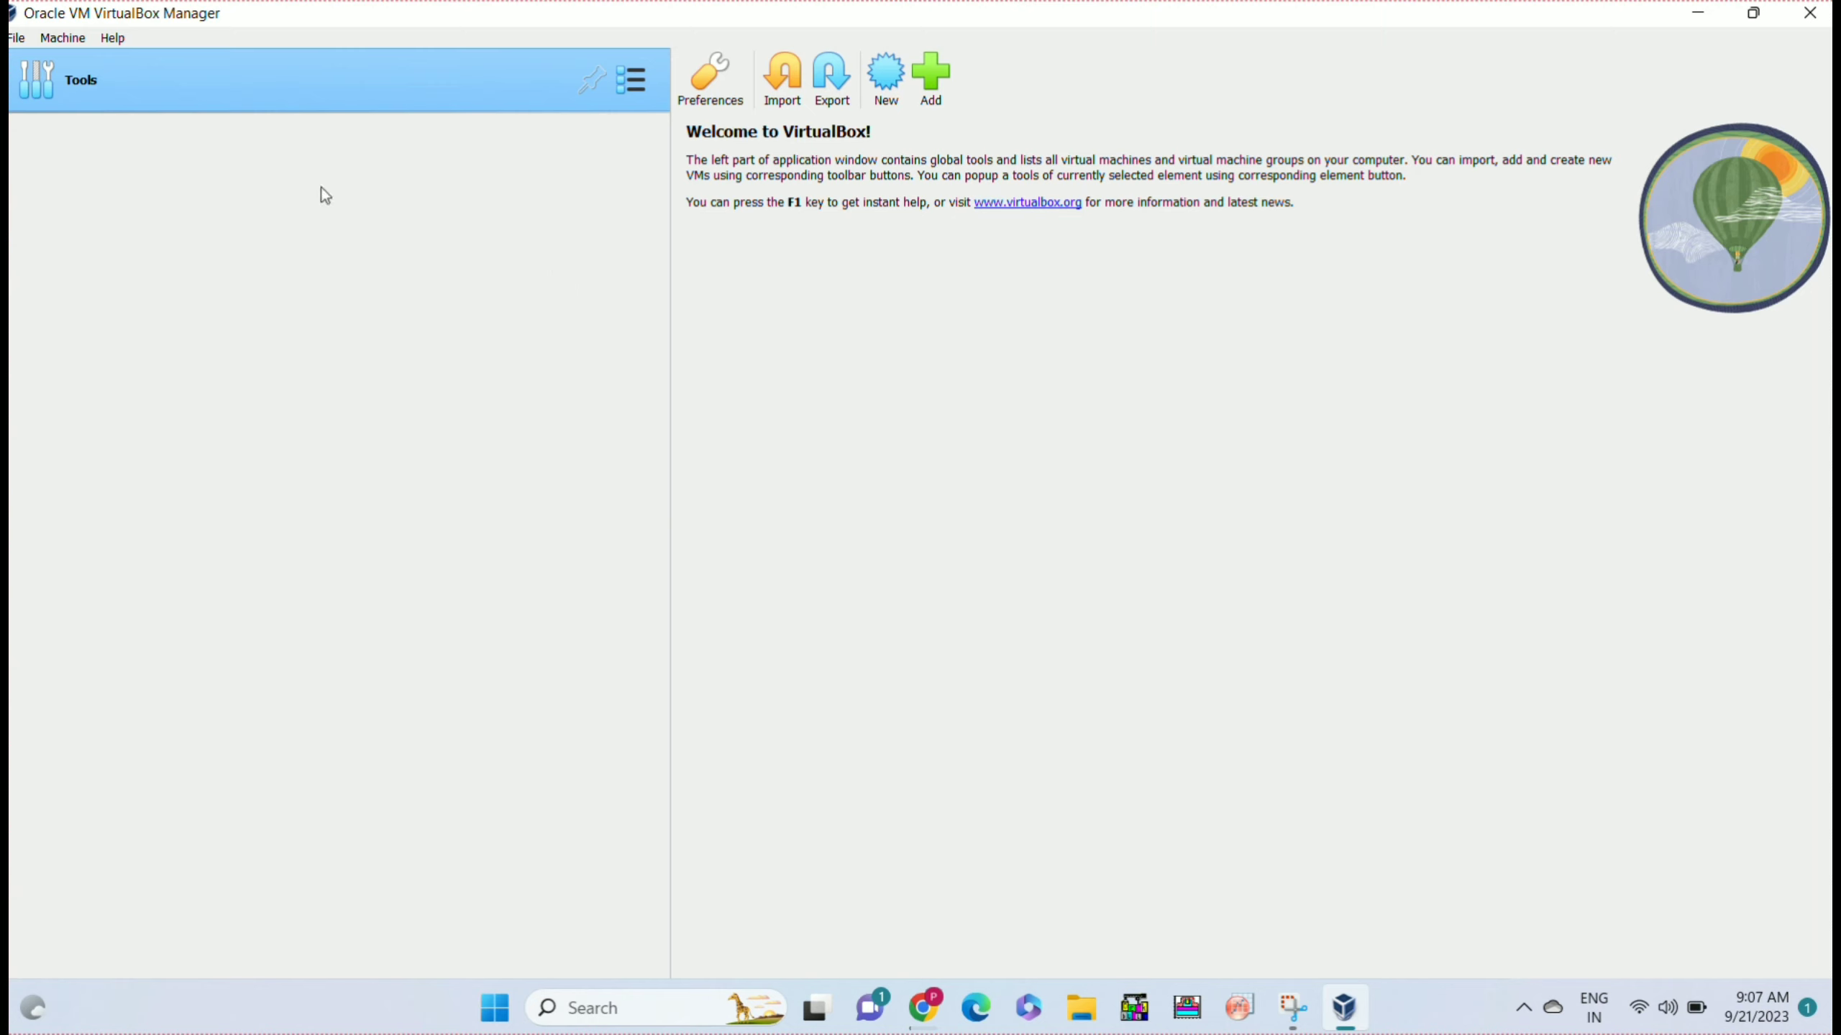
Open the Machine menu to reveal the New... and Add... options.
left_click(66, 41)
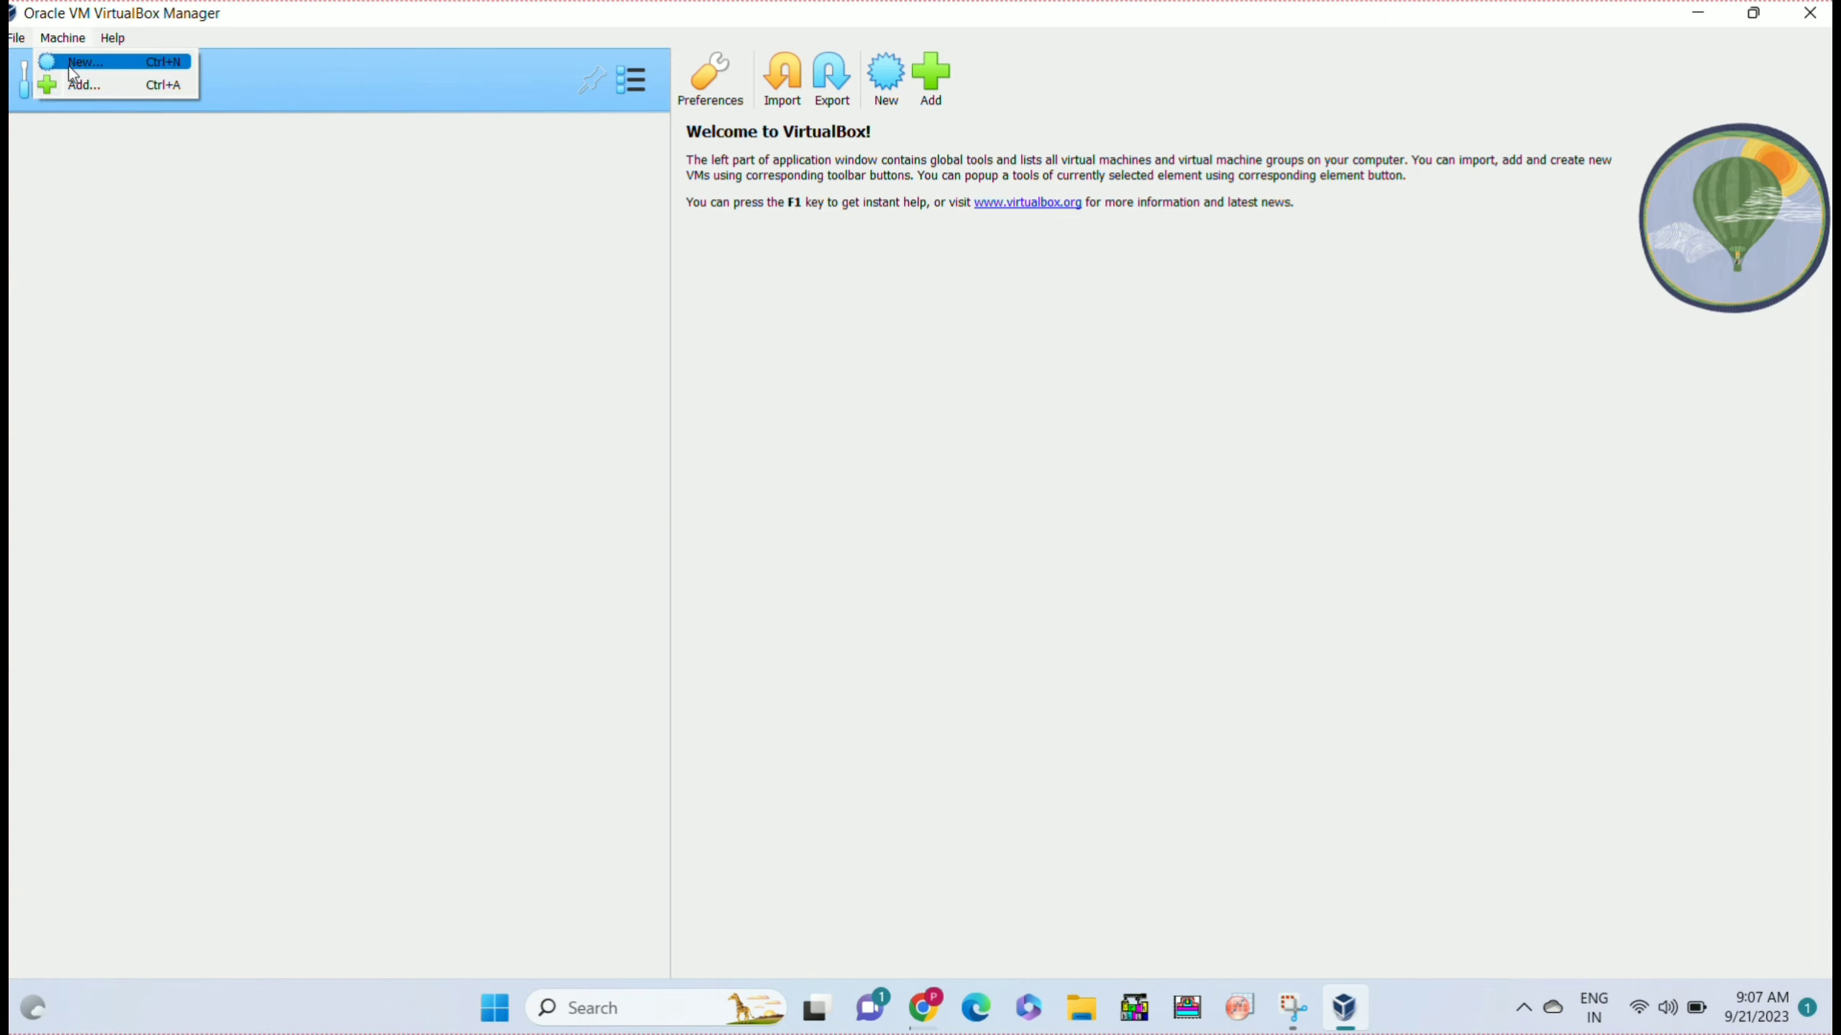
Create a new machine named Rajan with type Linux and version Ubuntu (64-bit), then continue.
left_click(71, 67)
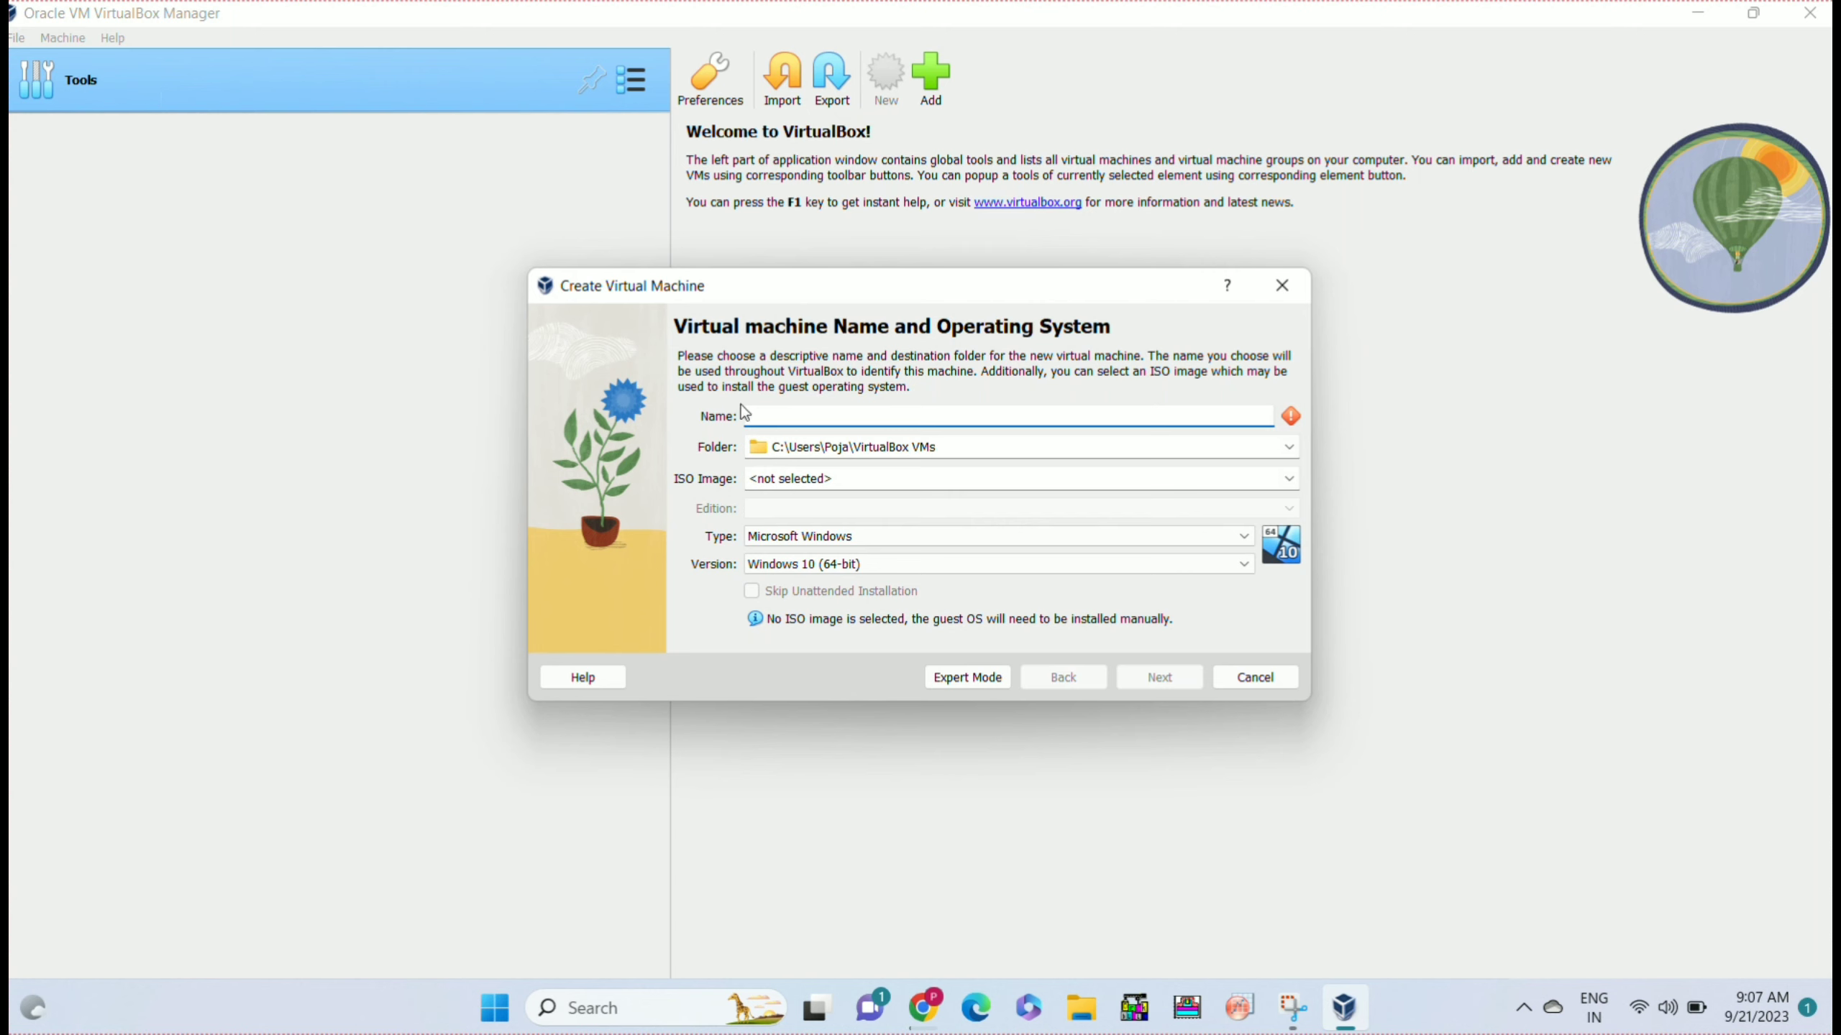
left_click(807, 409)
type("Rajan")
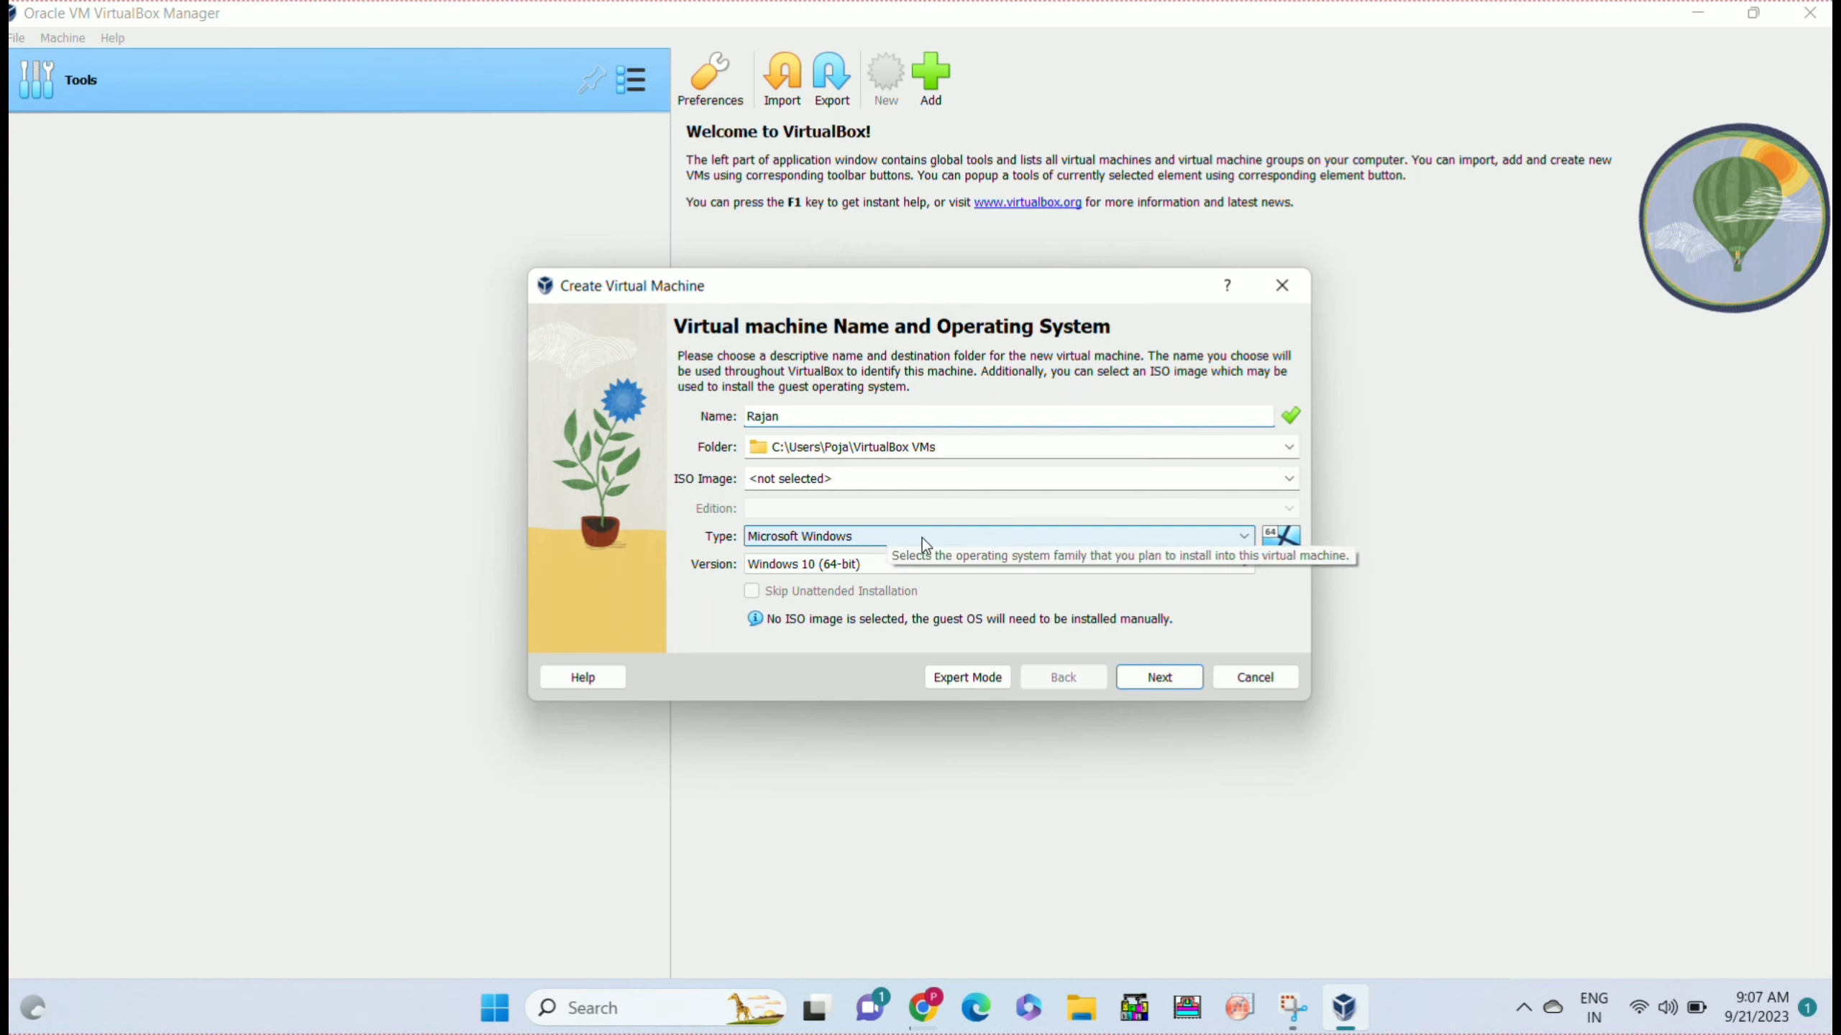
left_click(1256, 542)
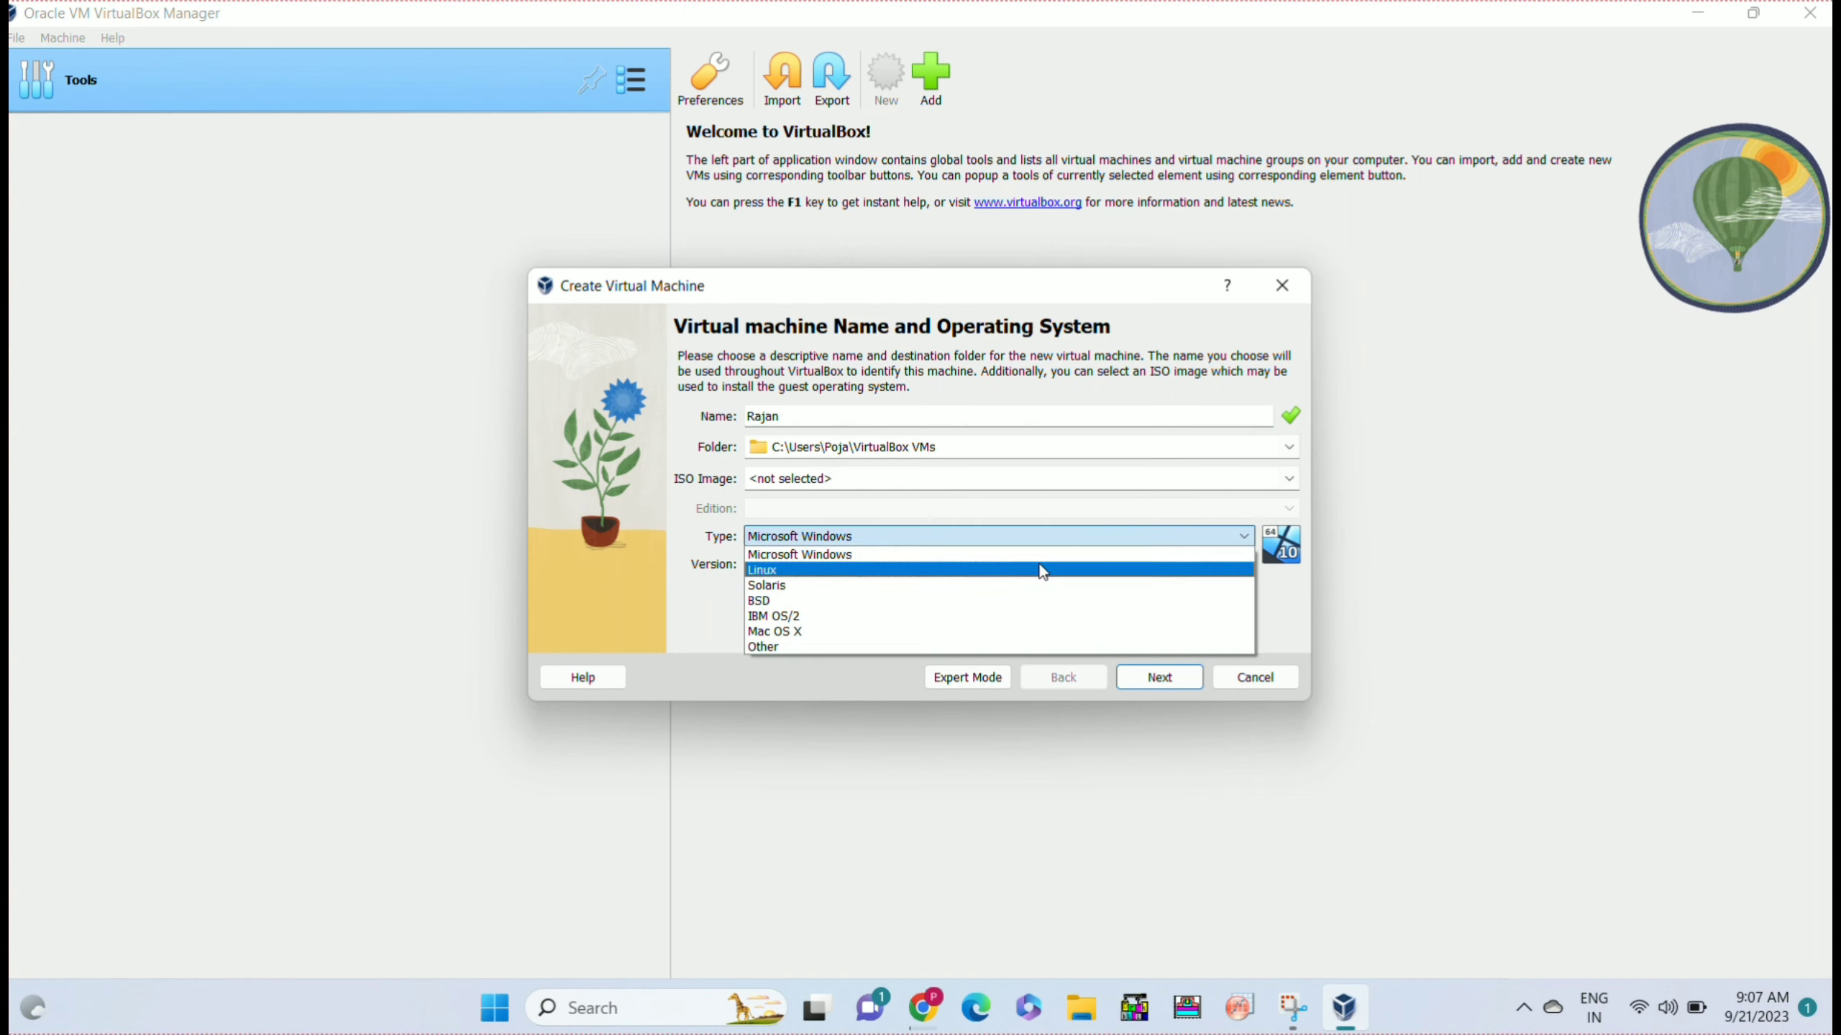
left_click(1041, 571)
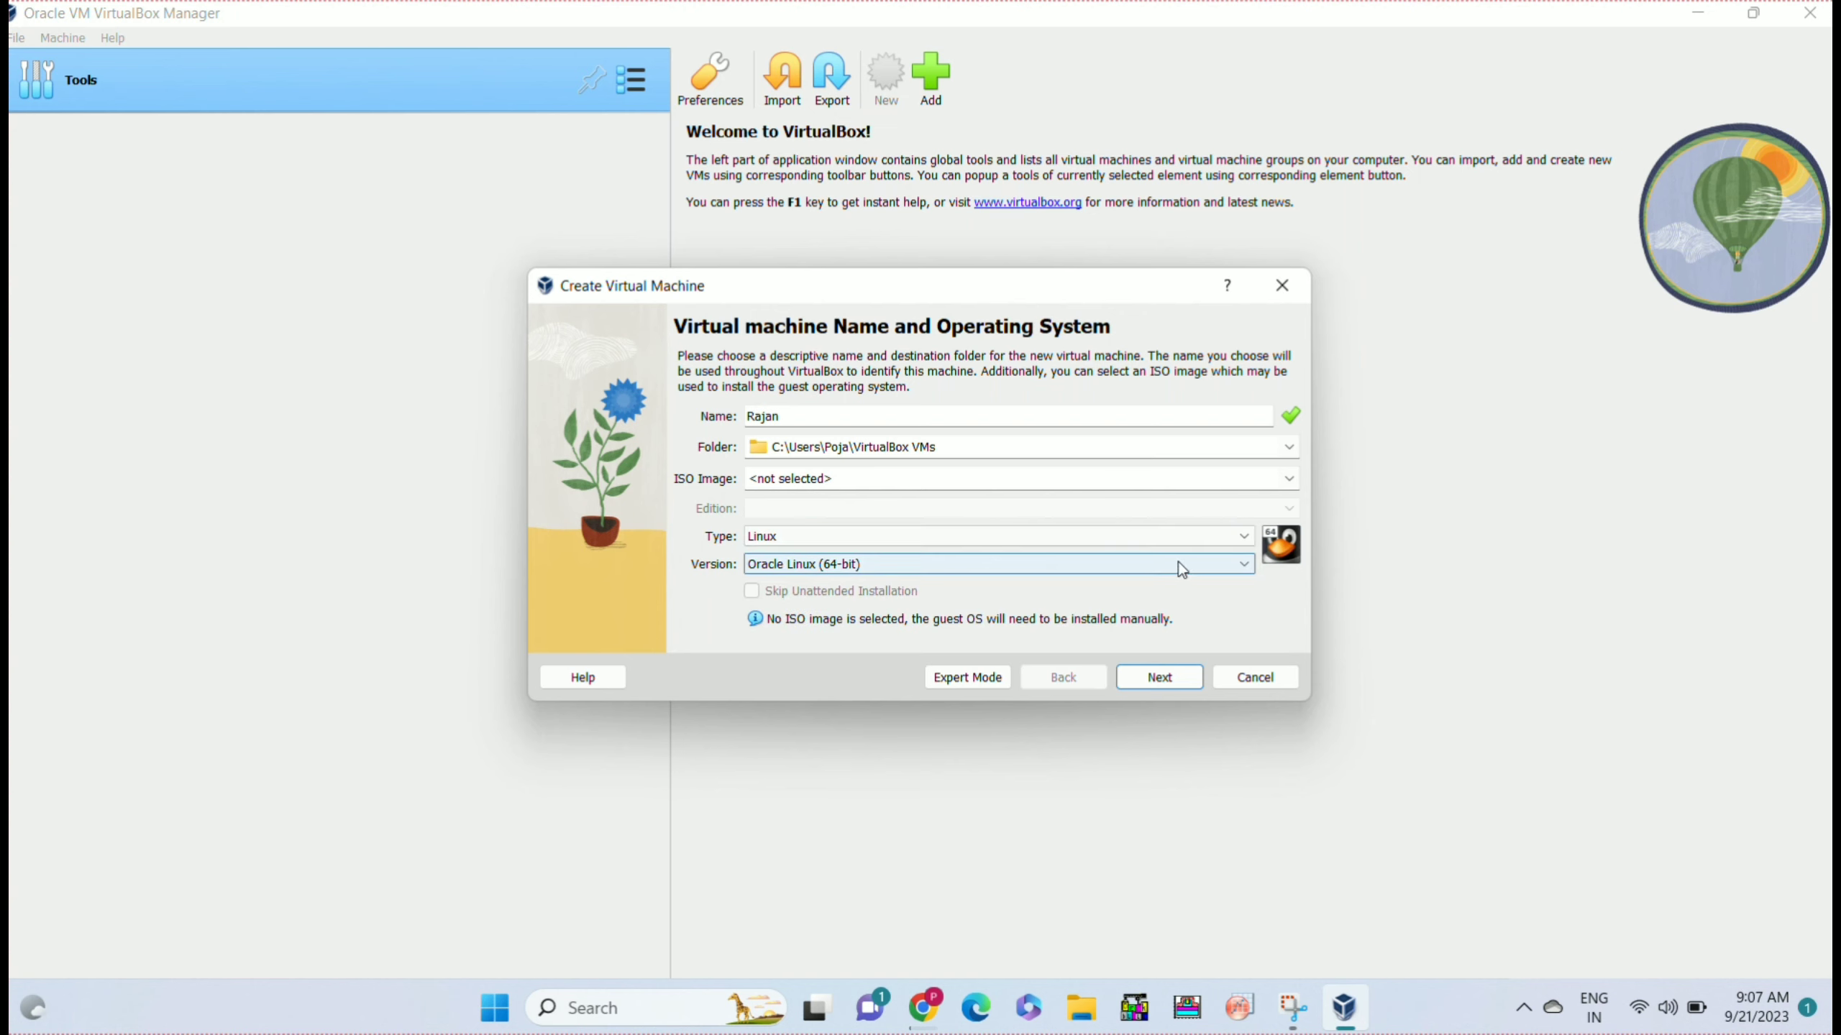
left_click(1219, 571)
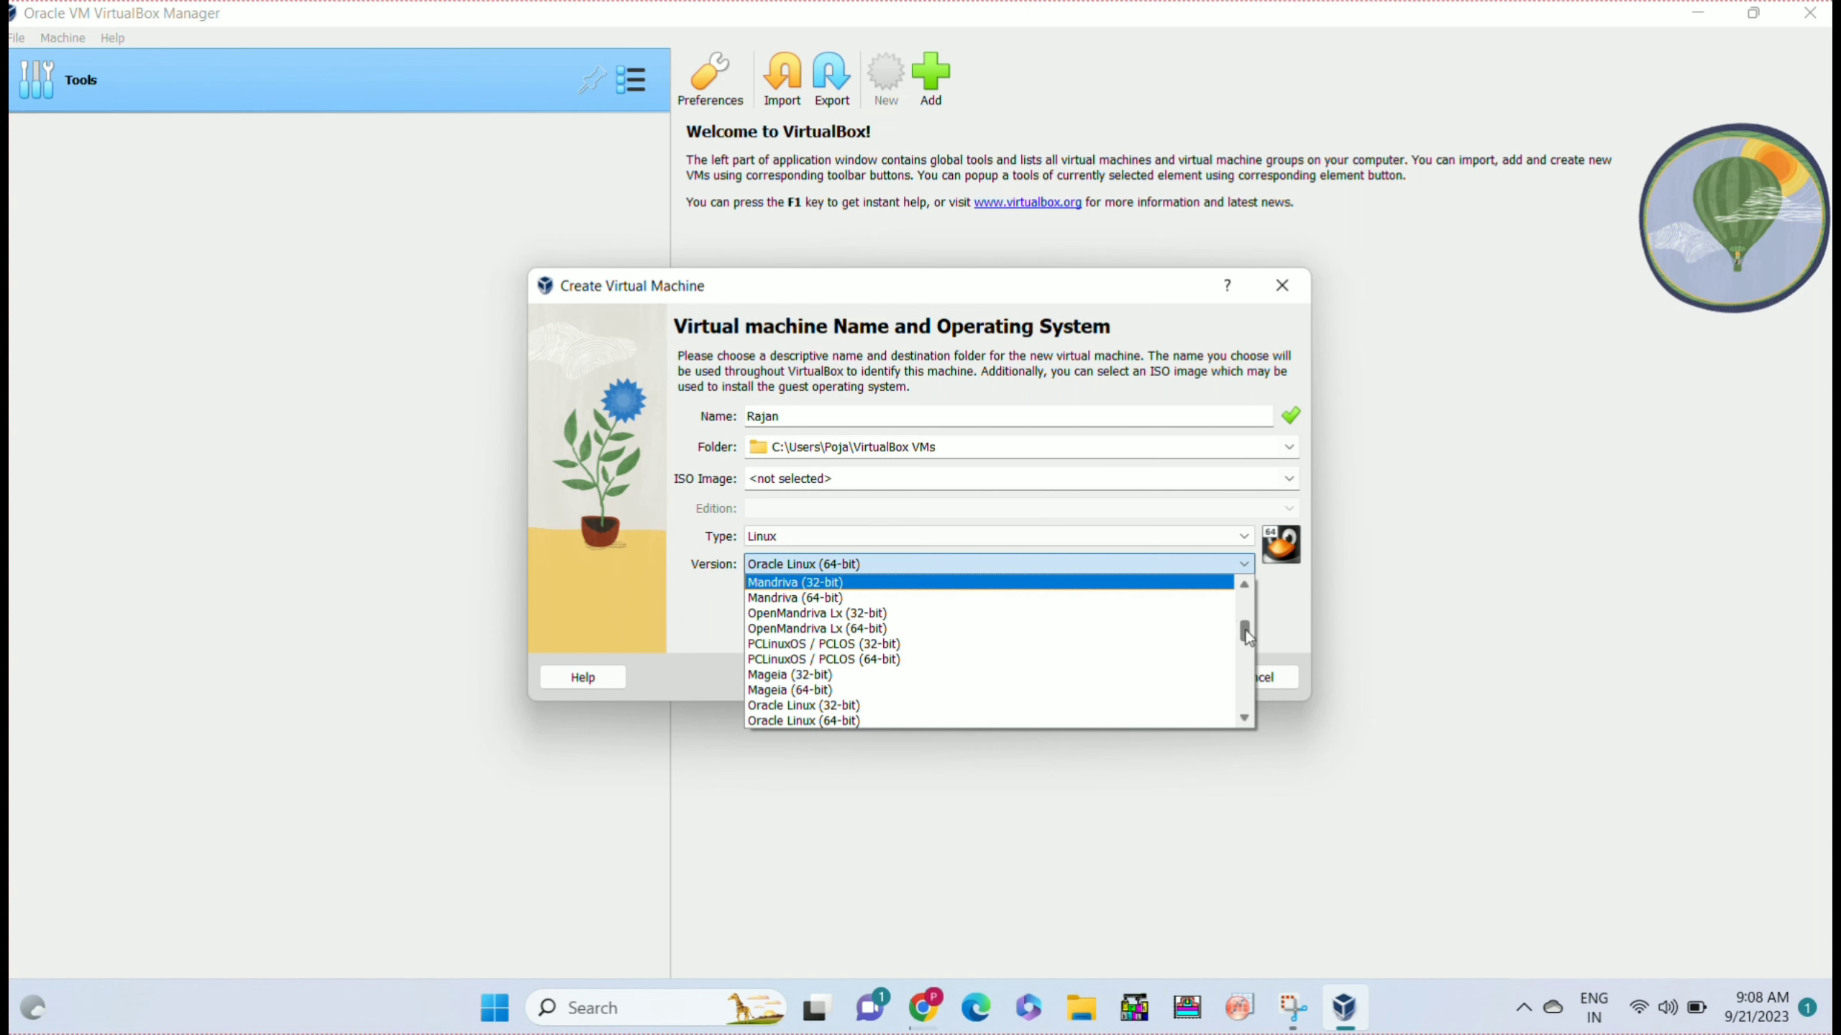
left_click_drag(1247, 638, 1246, 668)
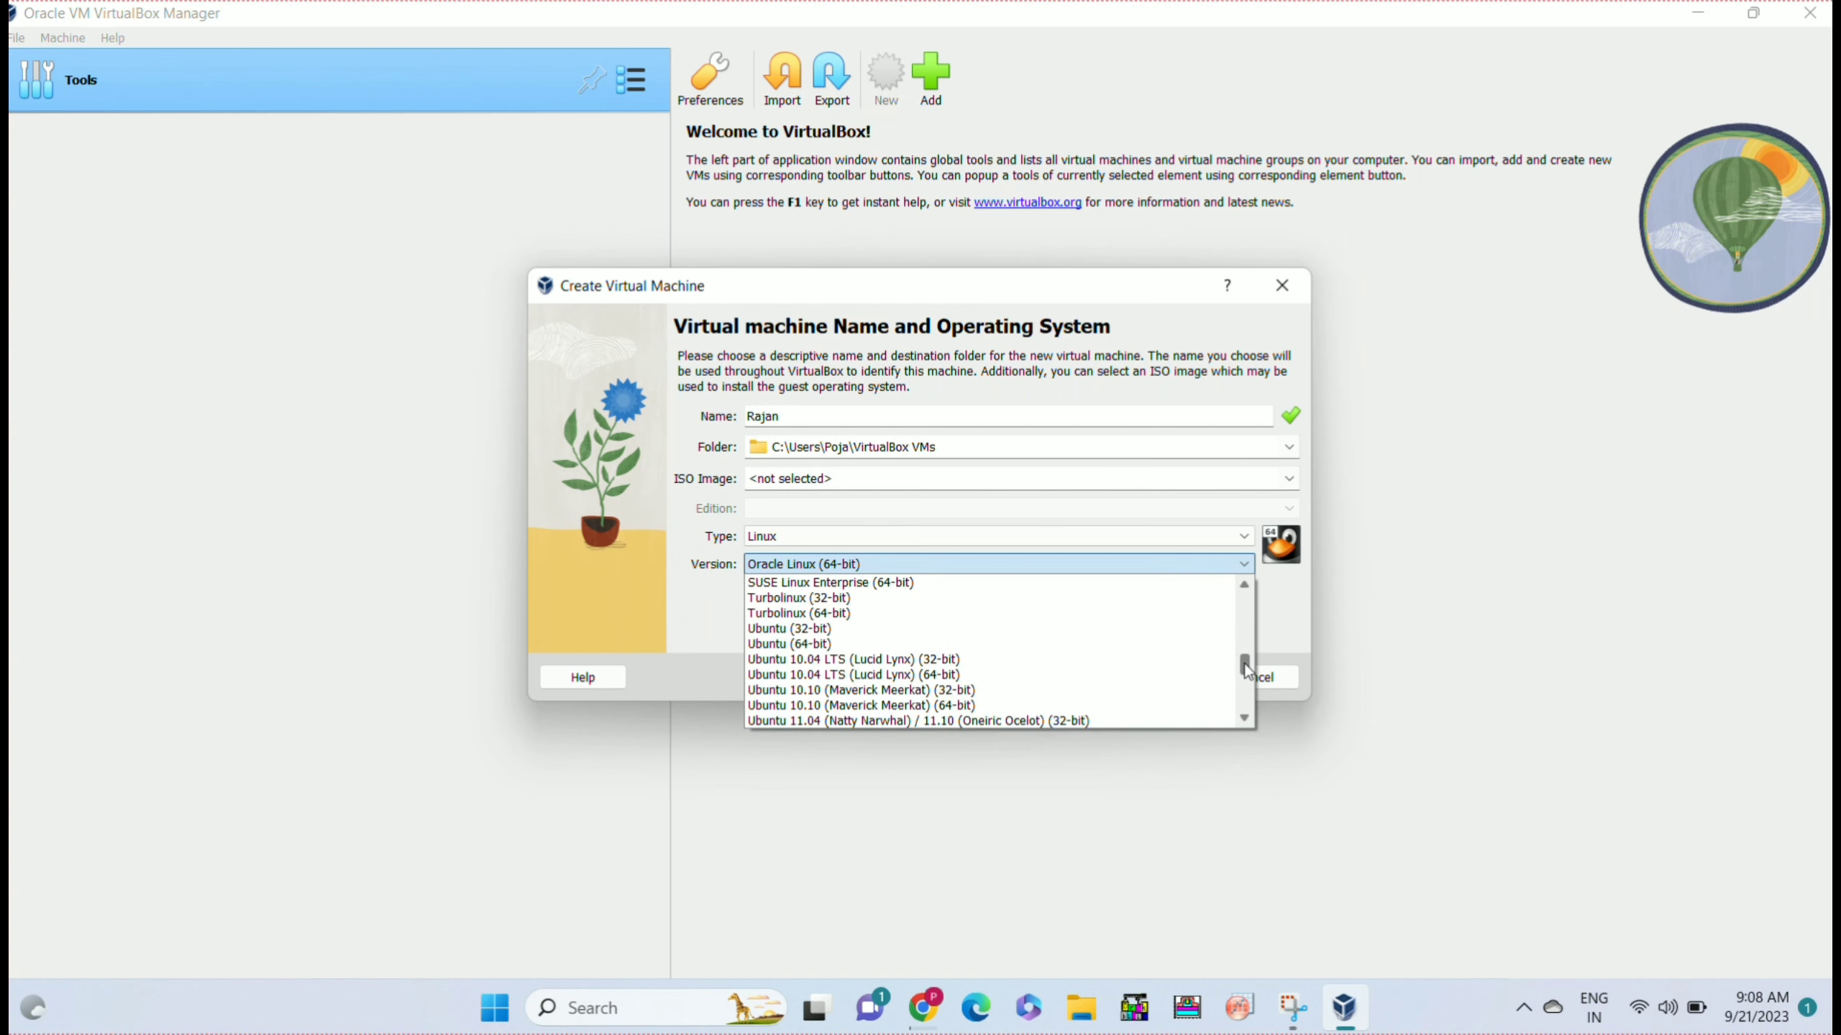
left_click(882, 644)
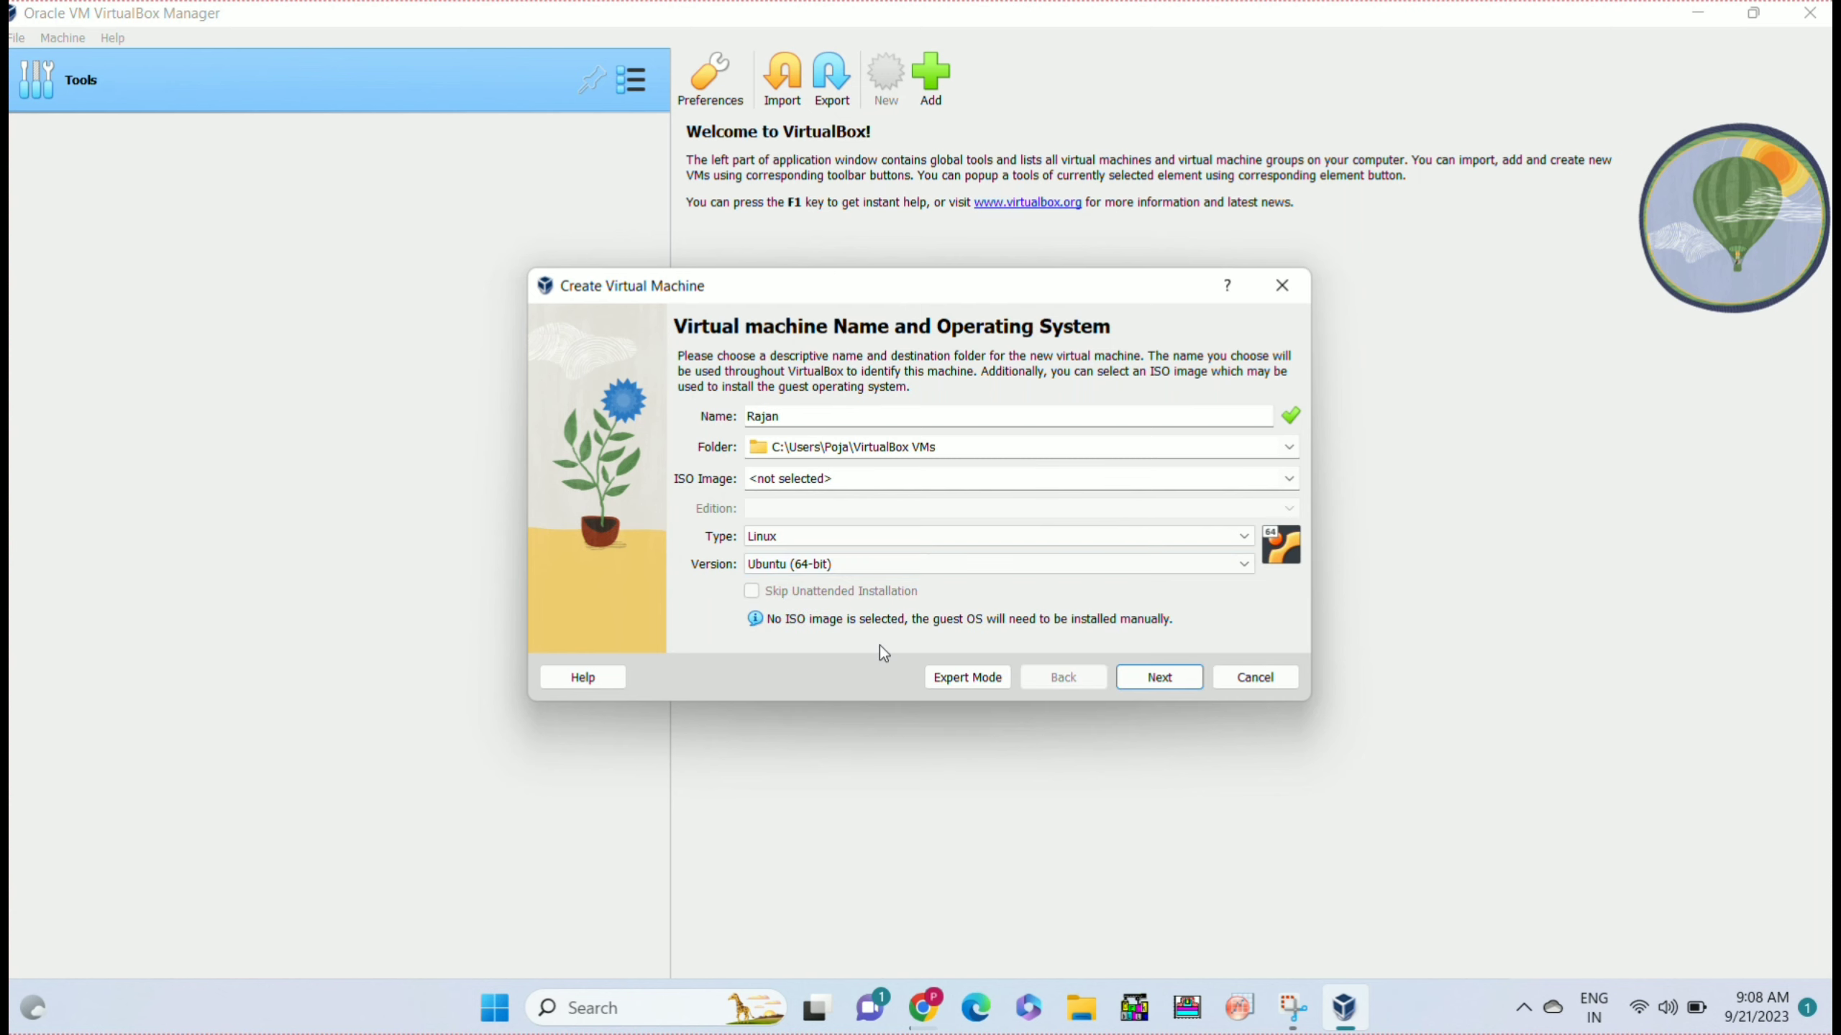
left_click(1143, 677)
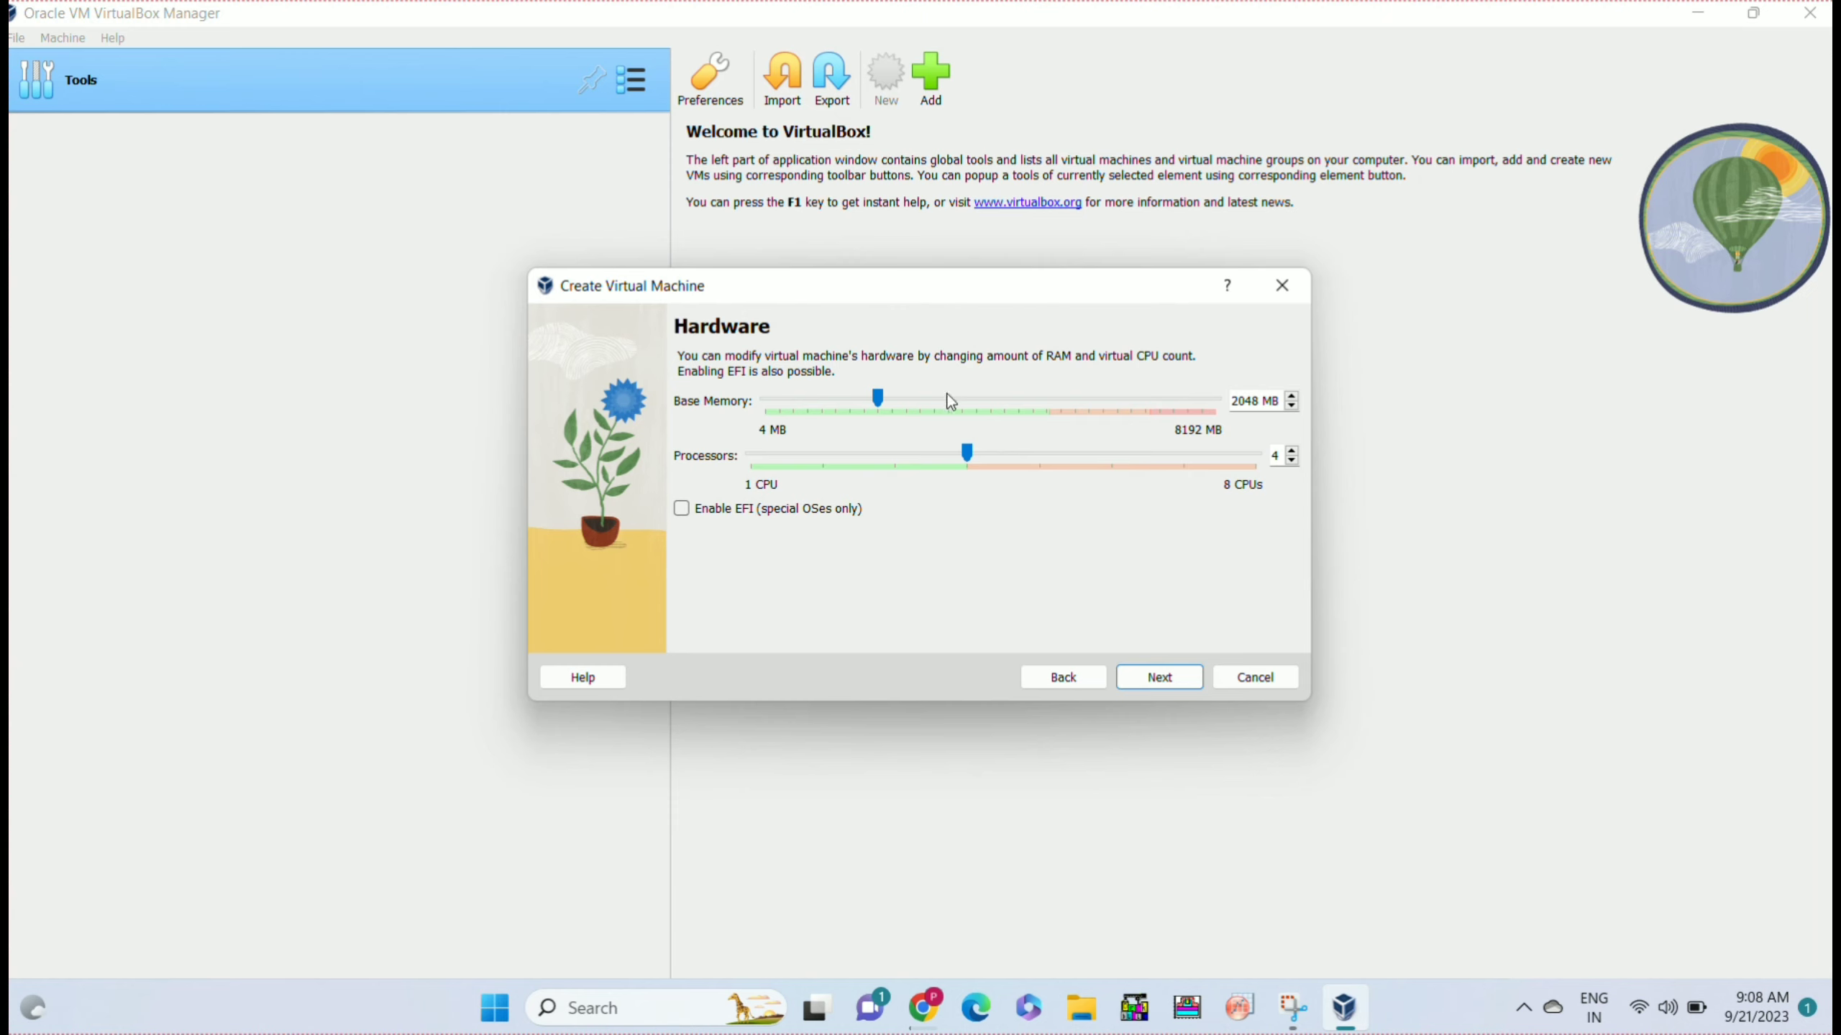
Set base memory to 3985 MB and the virtual disk to 41.29 GB, reaching the Summary.
left_click_drag(877, 399, 983, 412)
left_click(1160, 679)
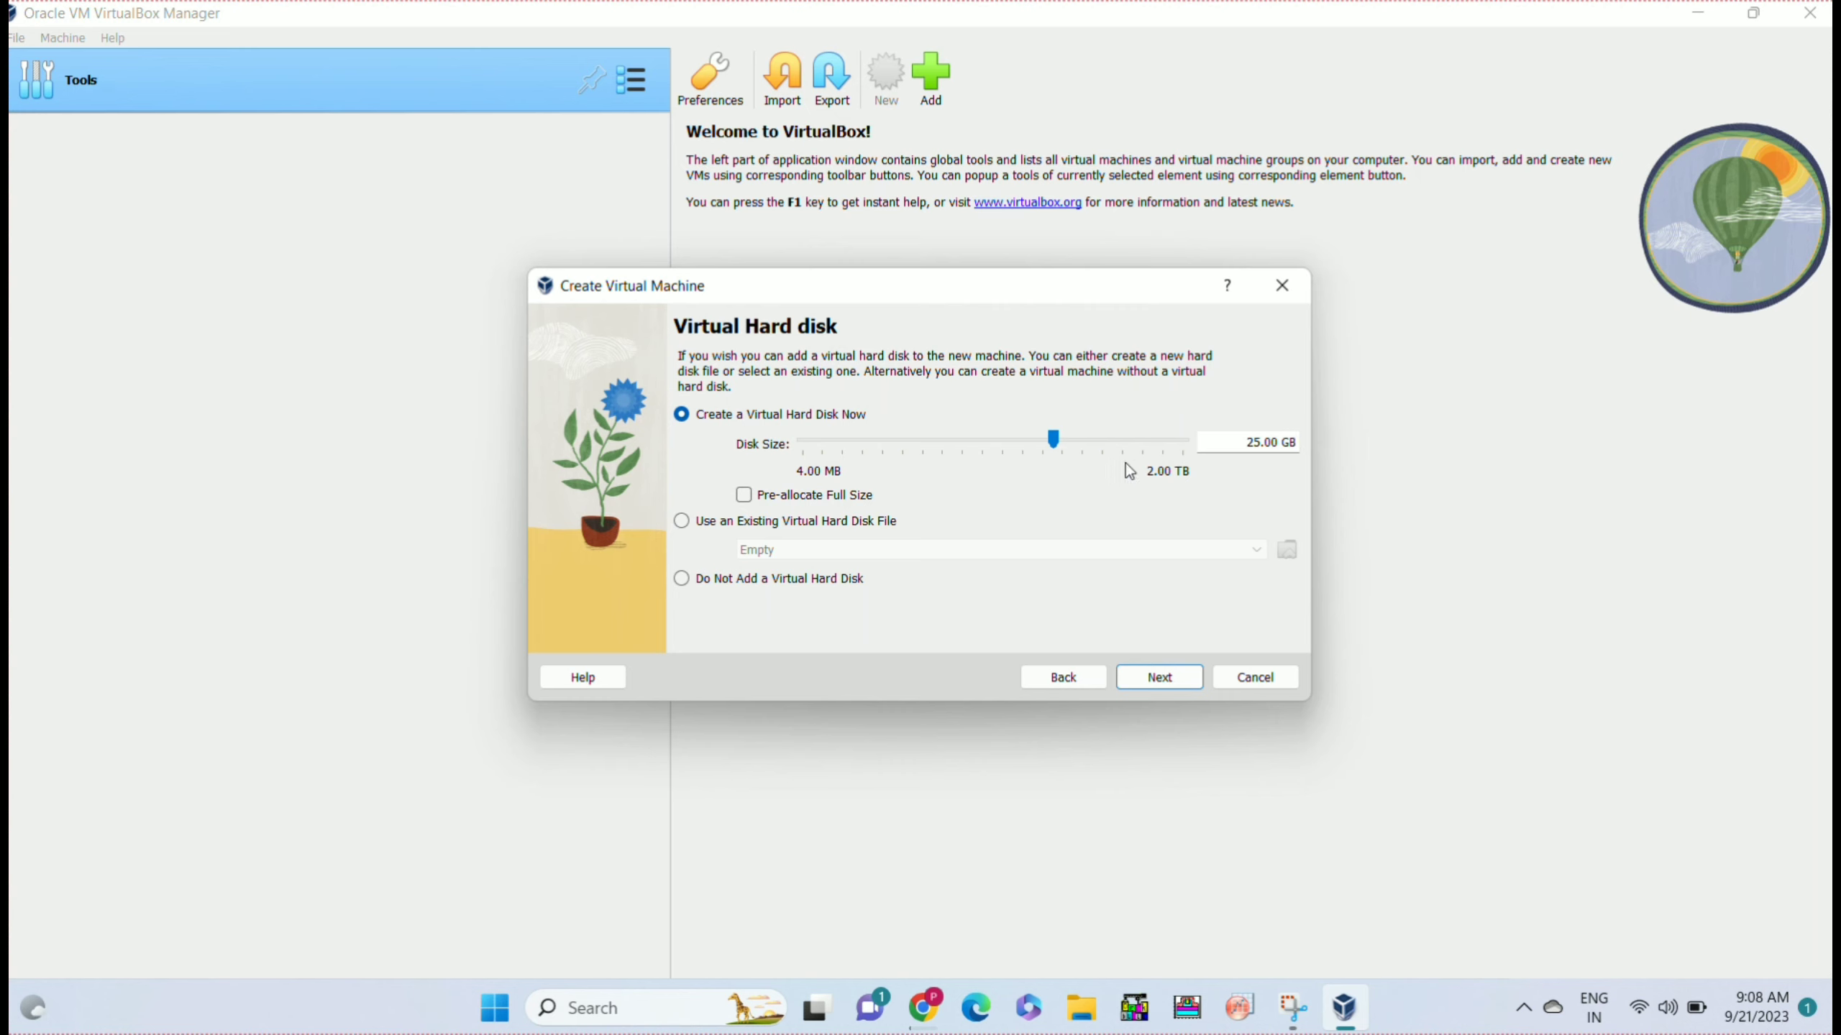
left_click_drag(1054, 442, 1067, 440)
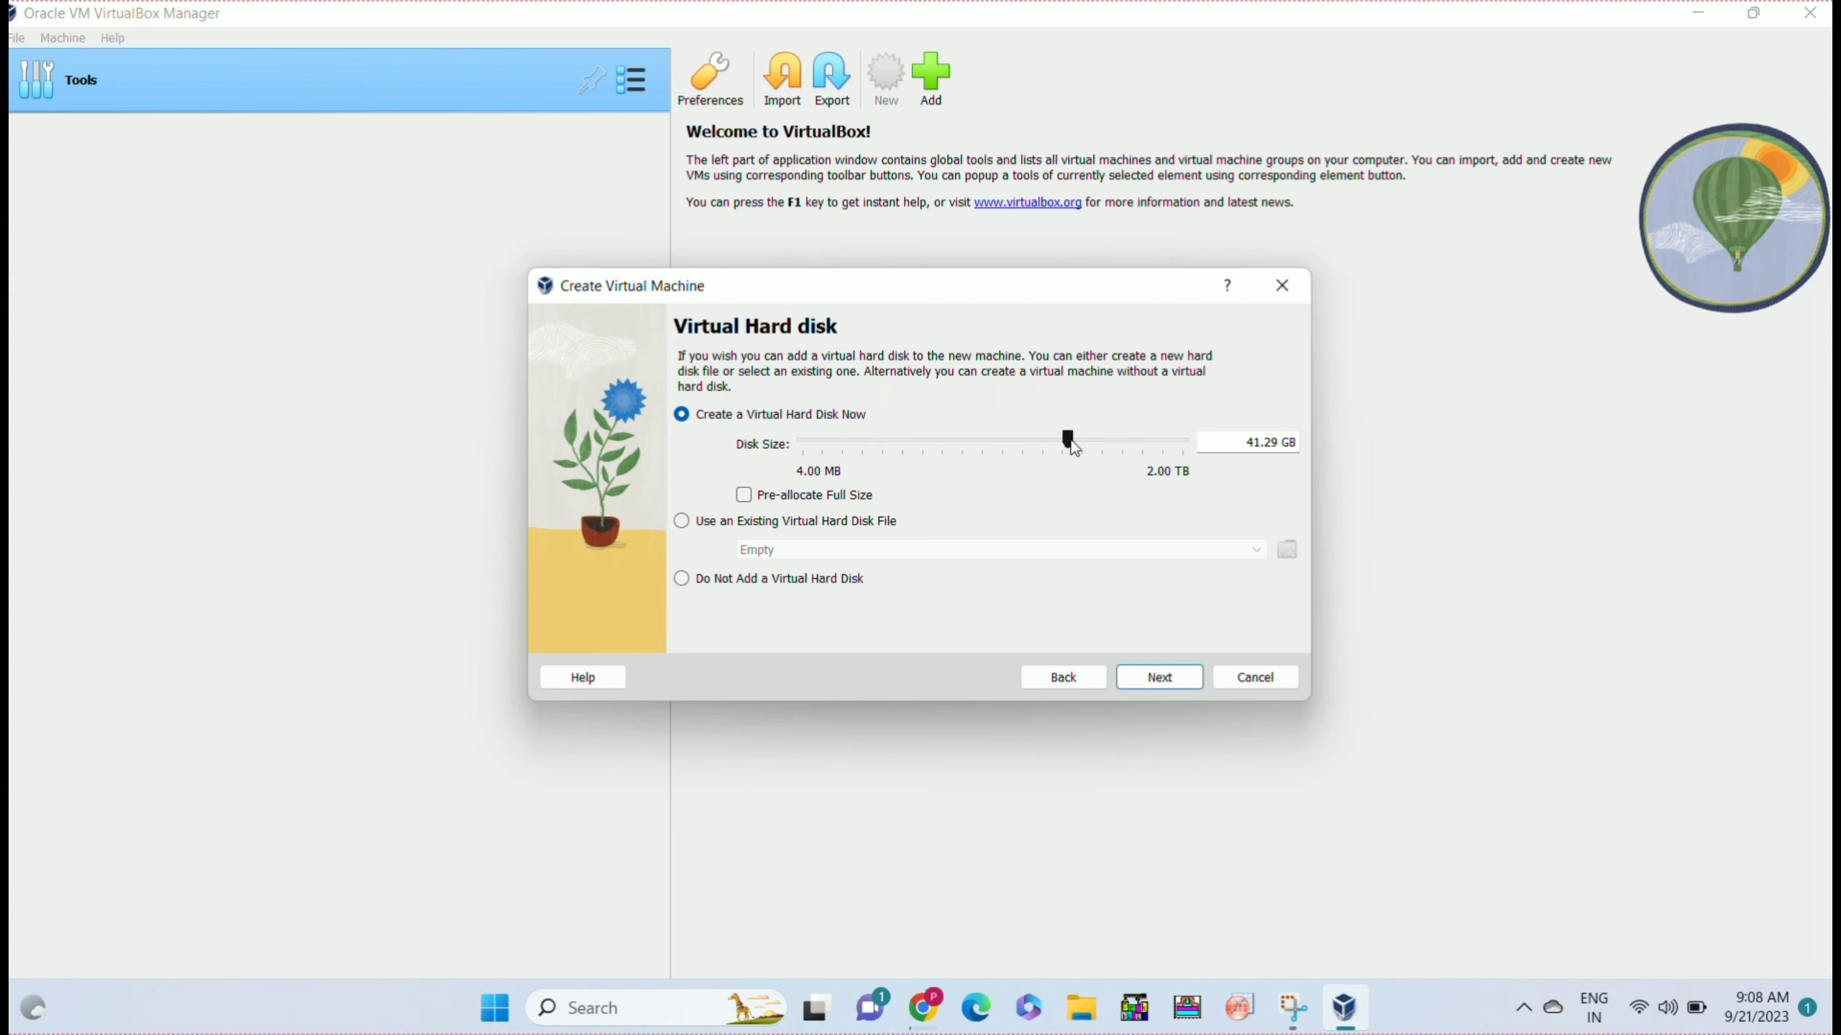
left_click(1161, 678)
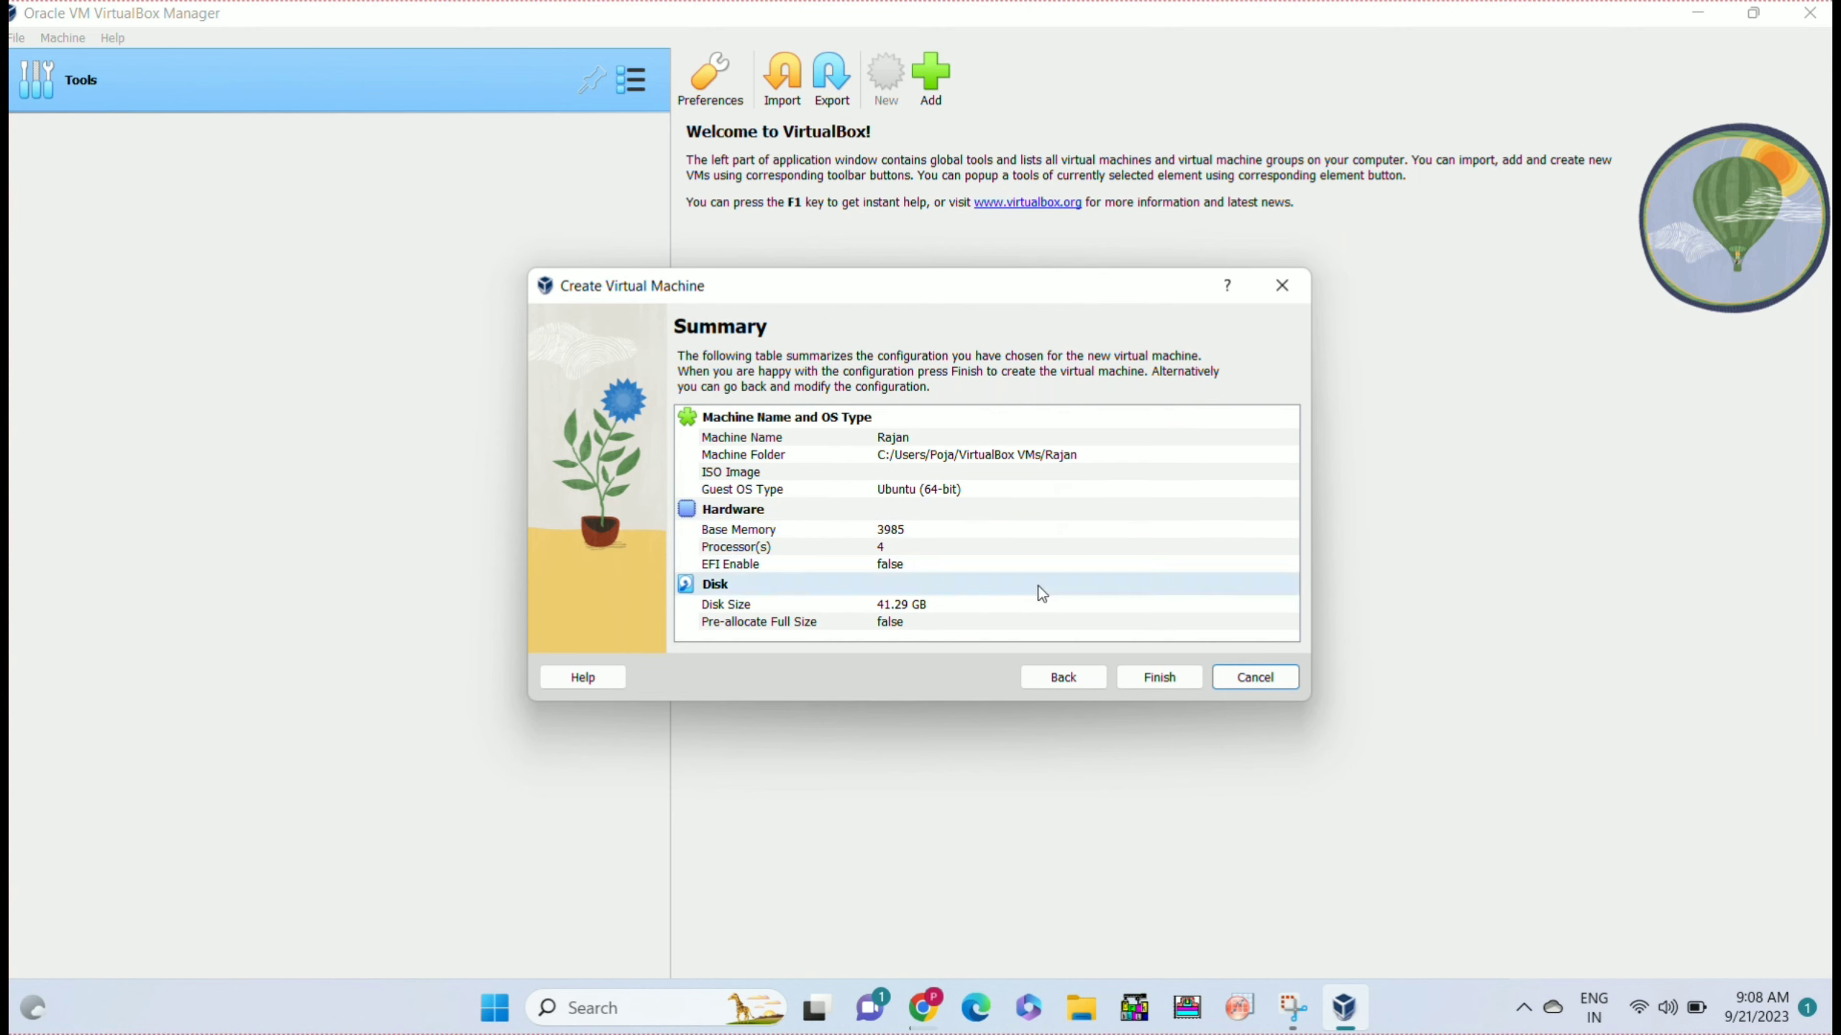
Finish the wizard to create the Rajan VM and open its Settings dialog.
left_click(1160, 678)
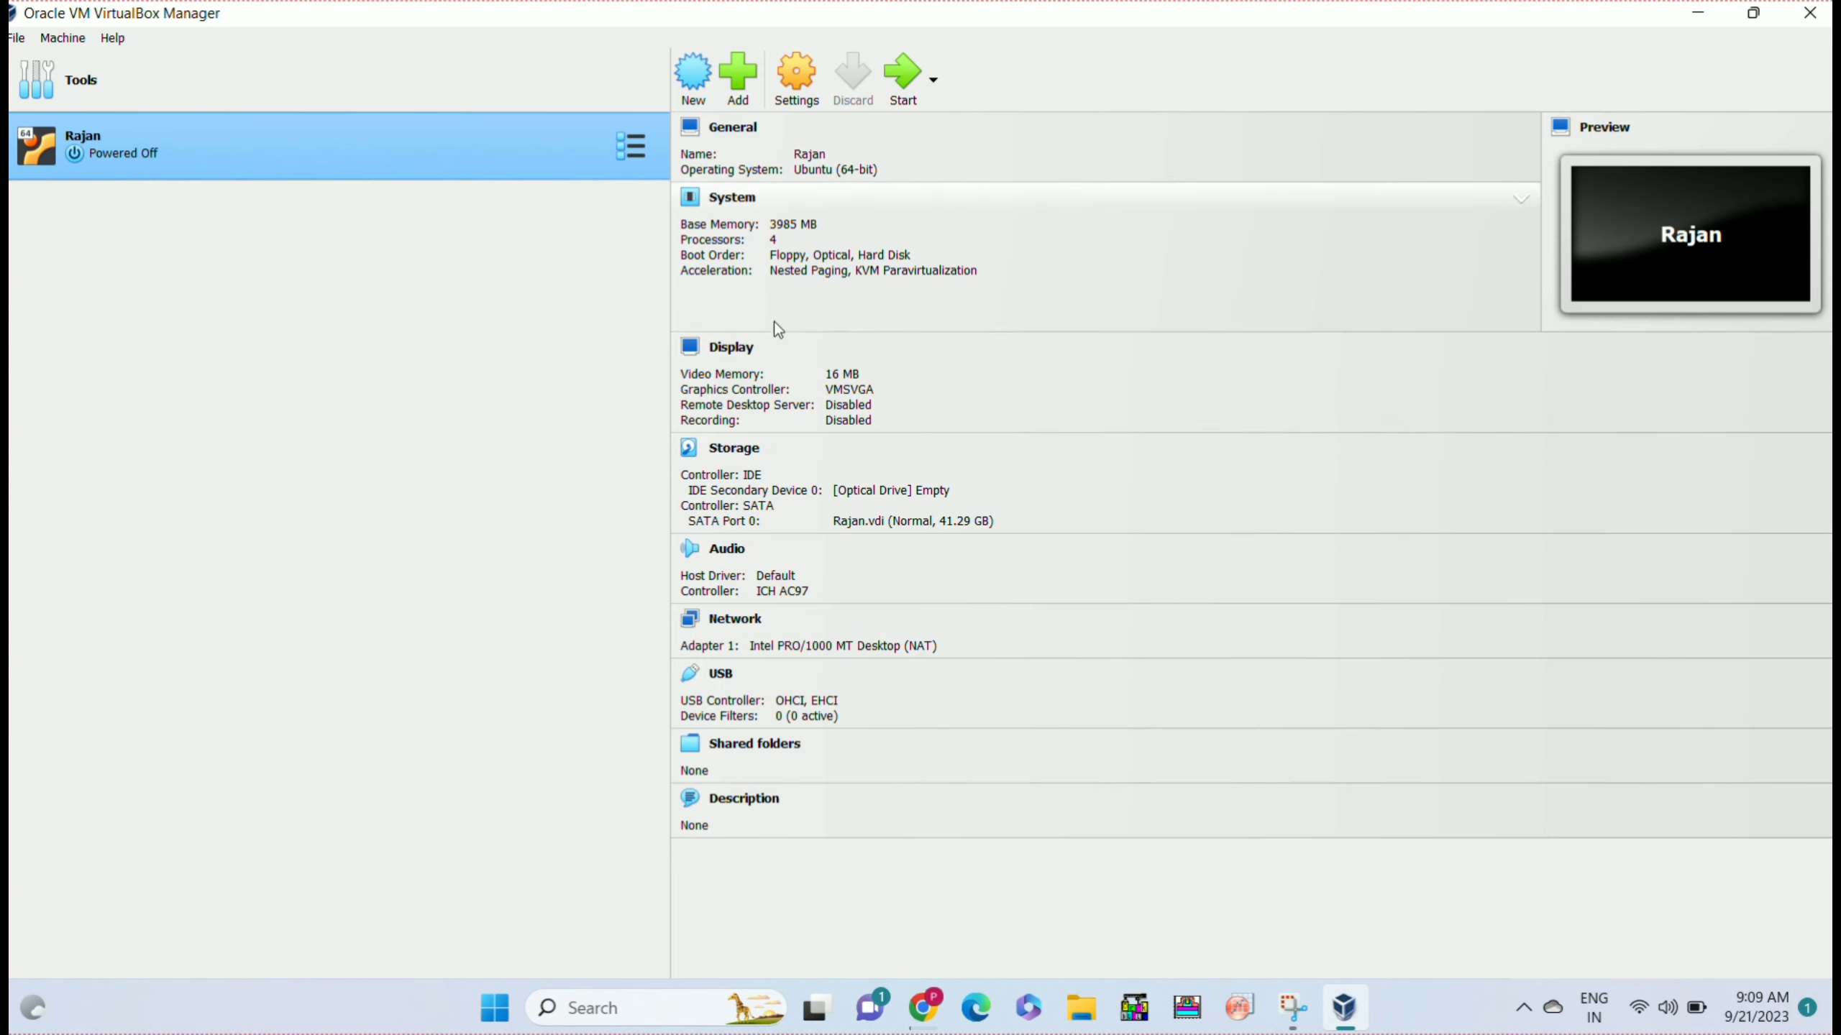
left_click(795, 90)
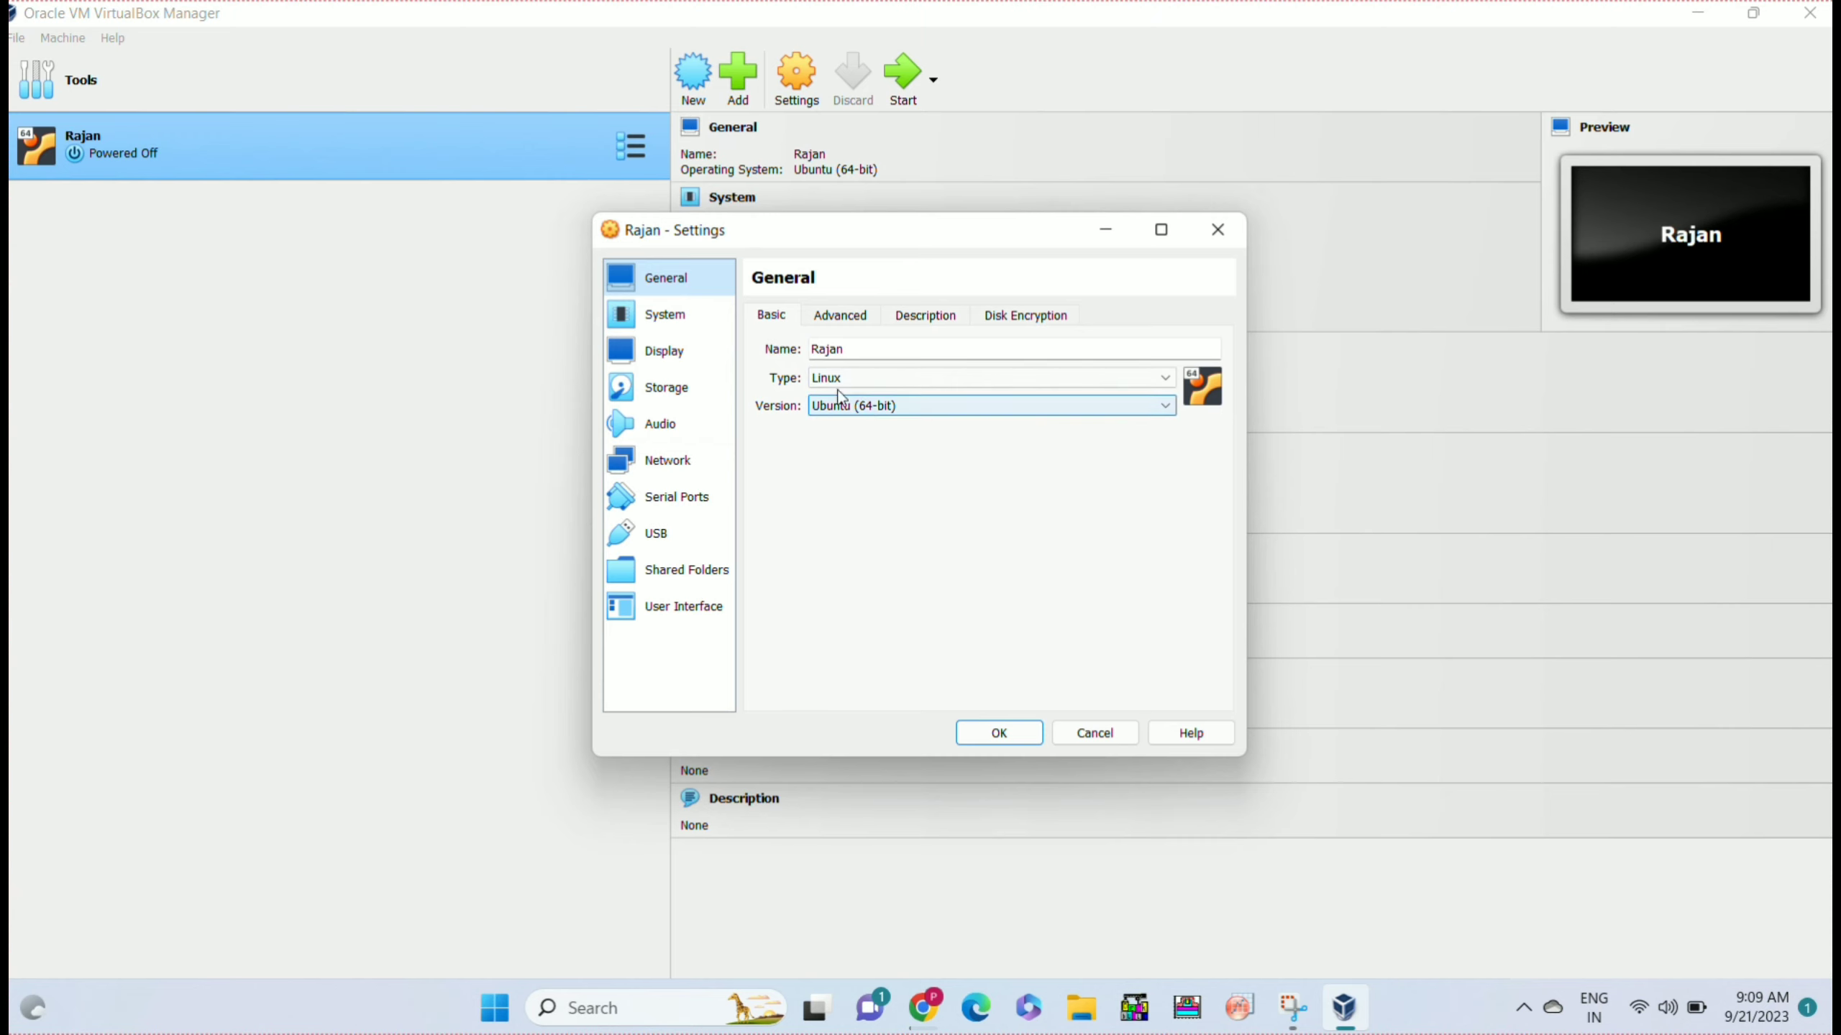
Set Shared Clipboard and Drag'n'Drop to Bidirectional under General > Advanced.
left_click(846, 317)
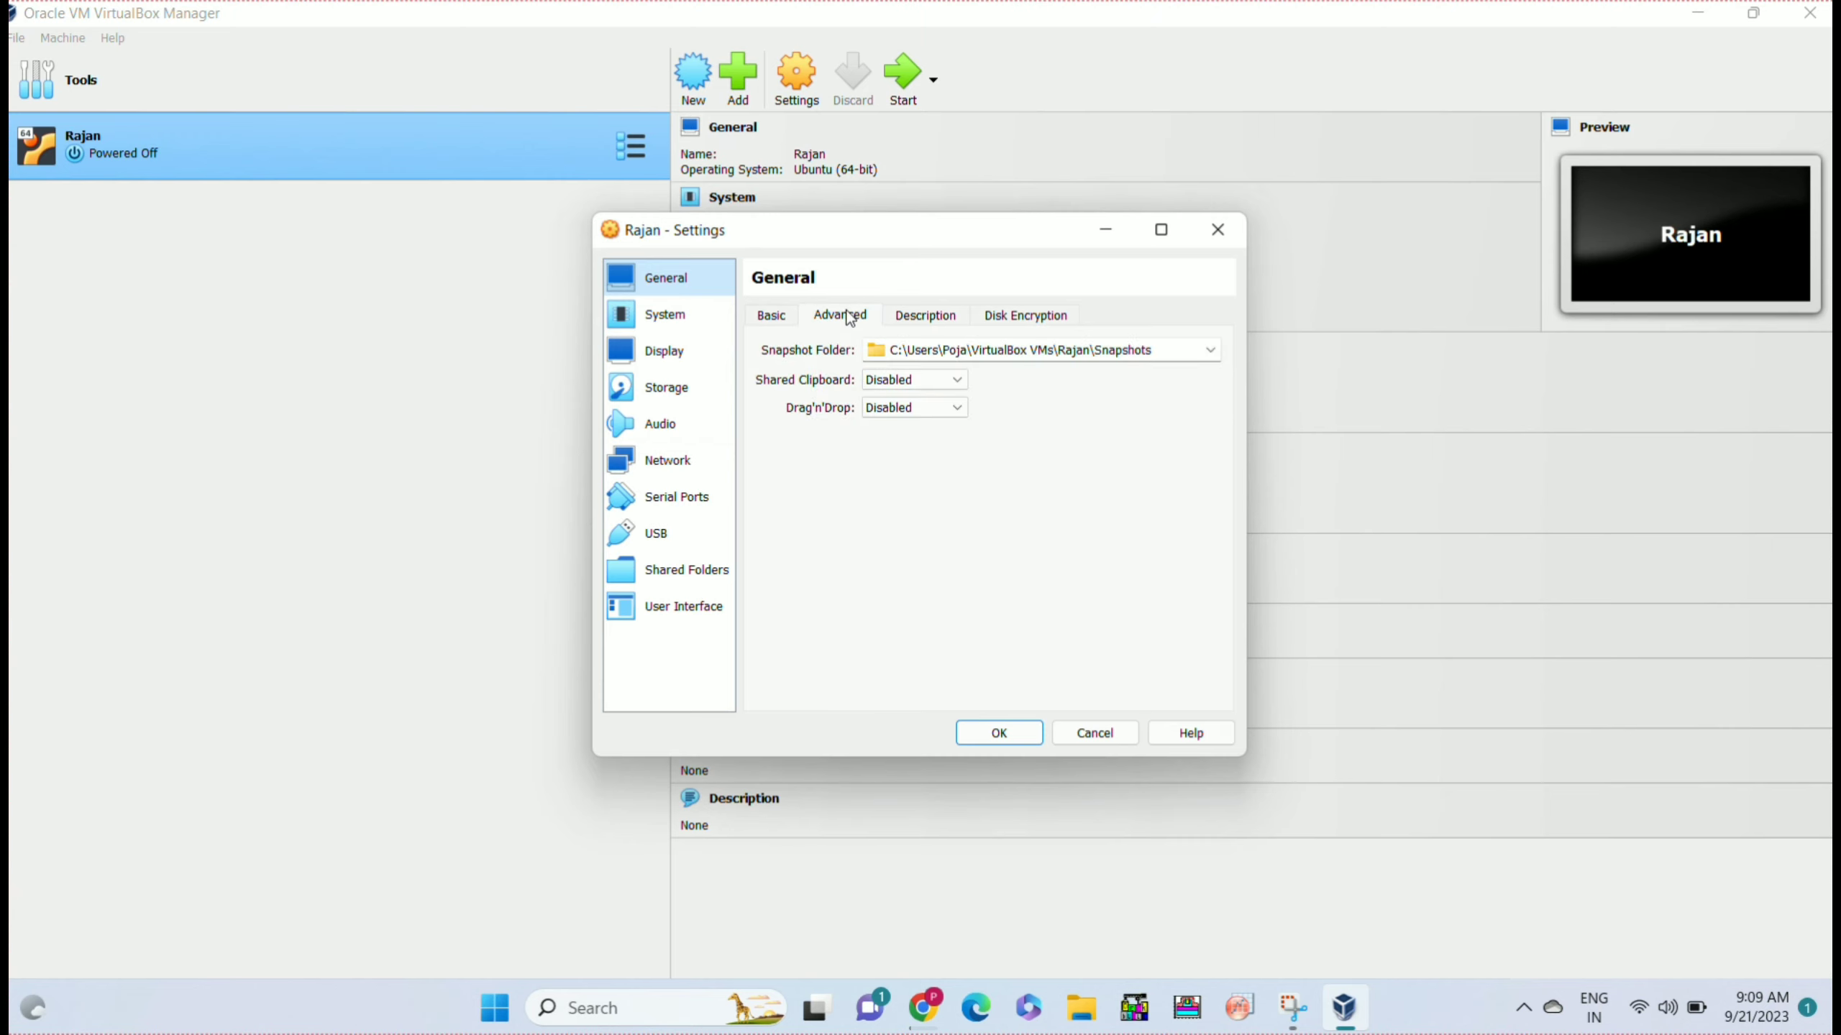
left_click(929, 384)
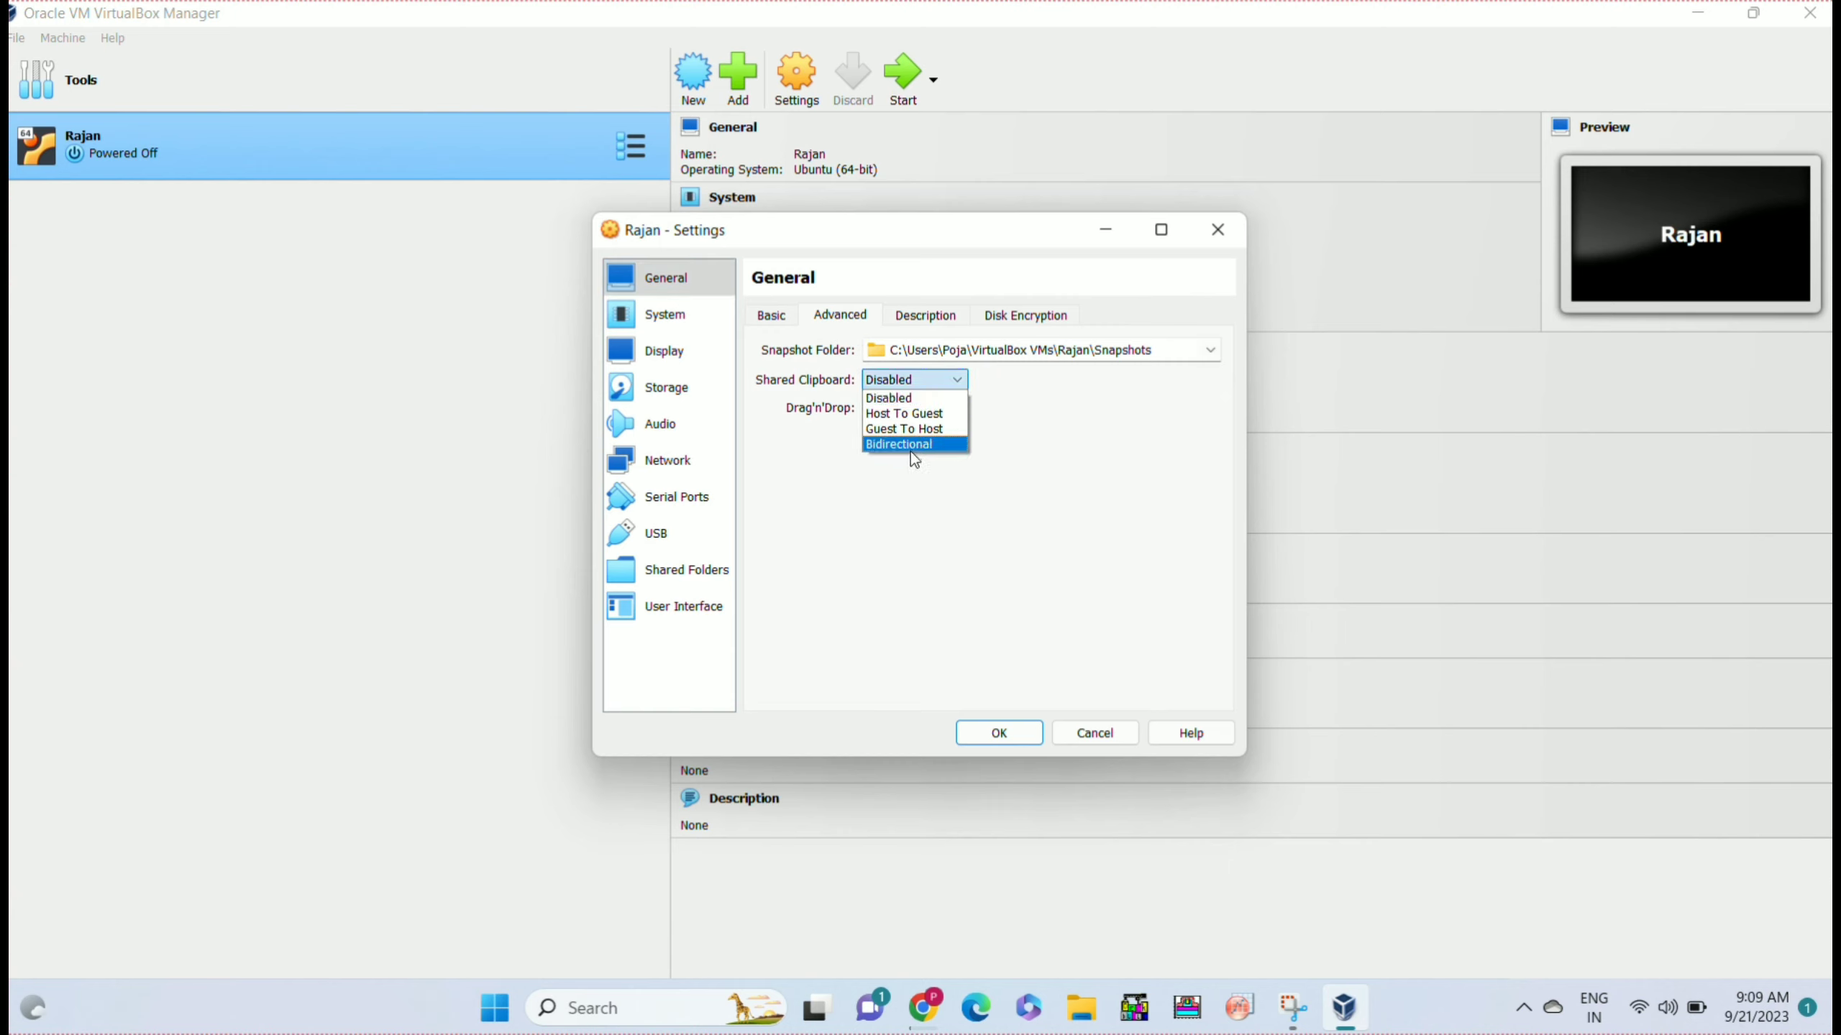
left_click(910, 450)
left_click(926, 412)
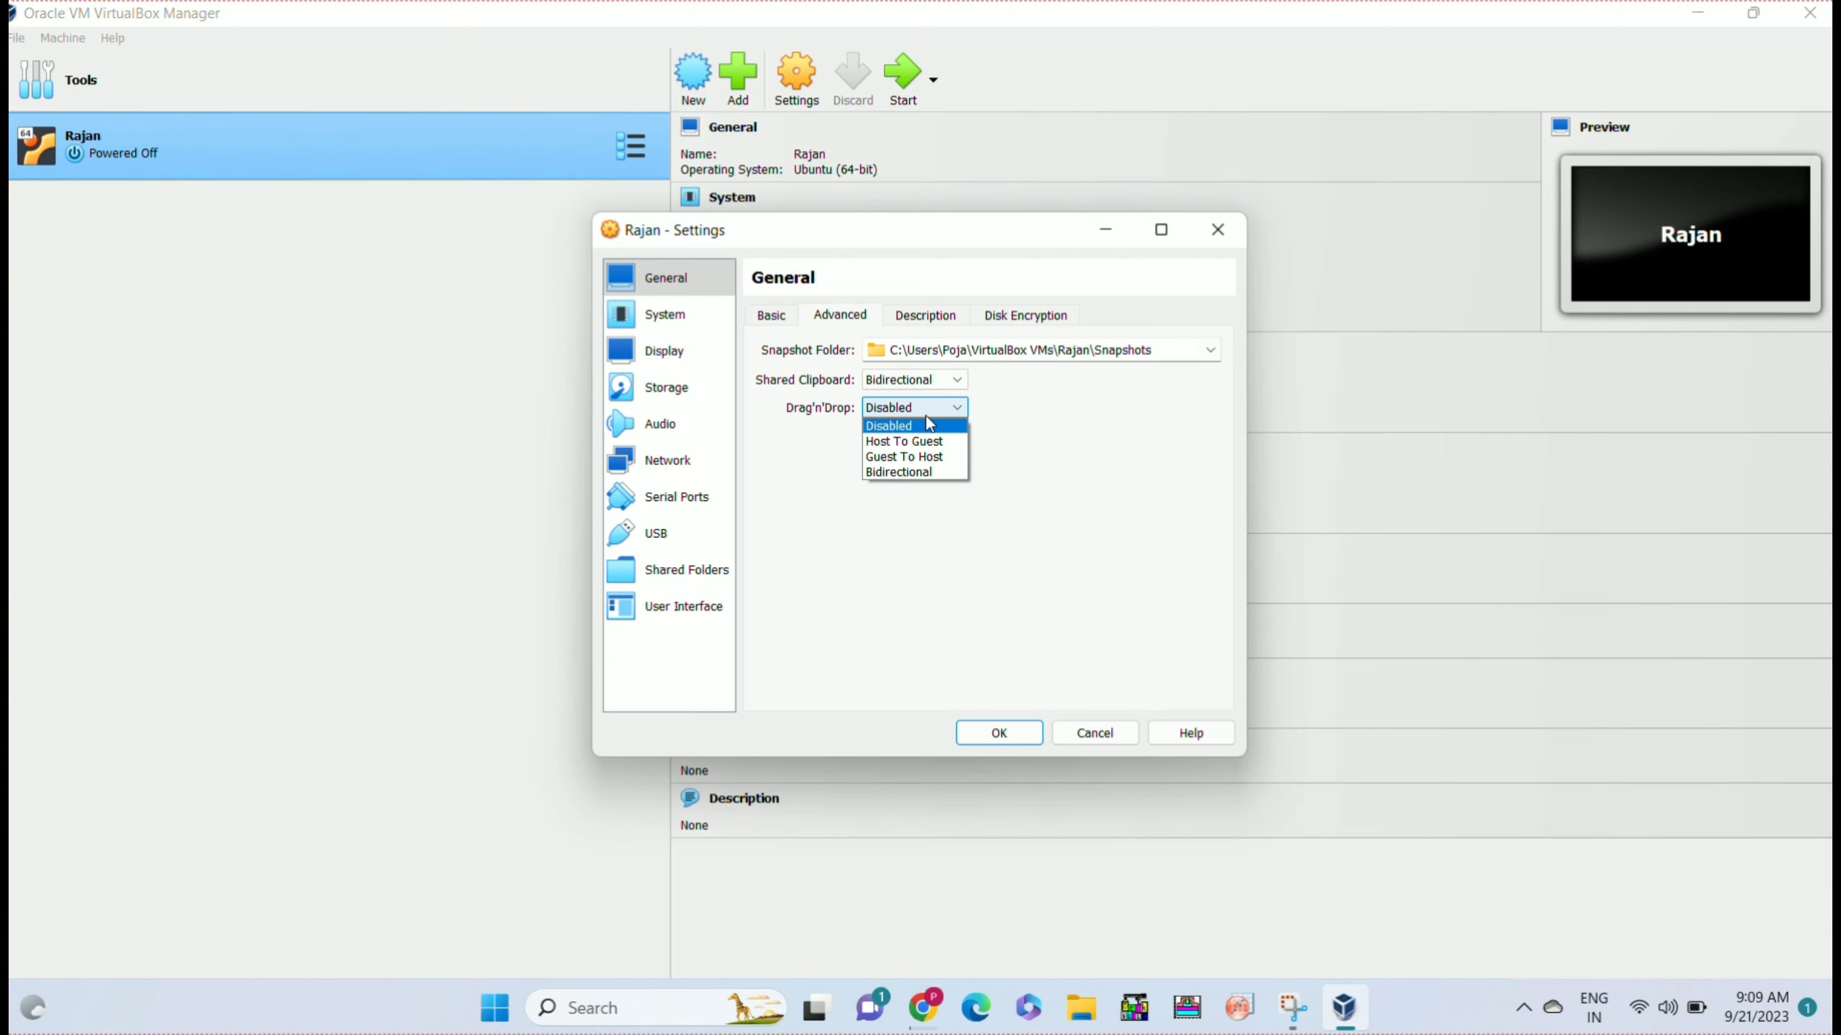
left_click(911, 470)
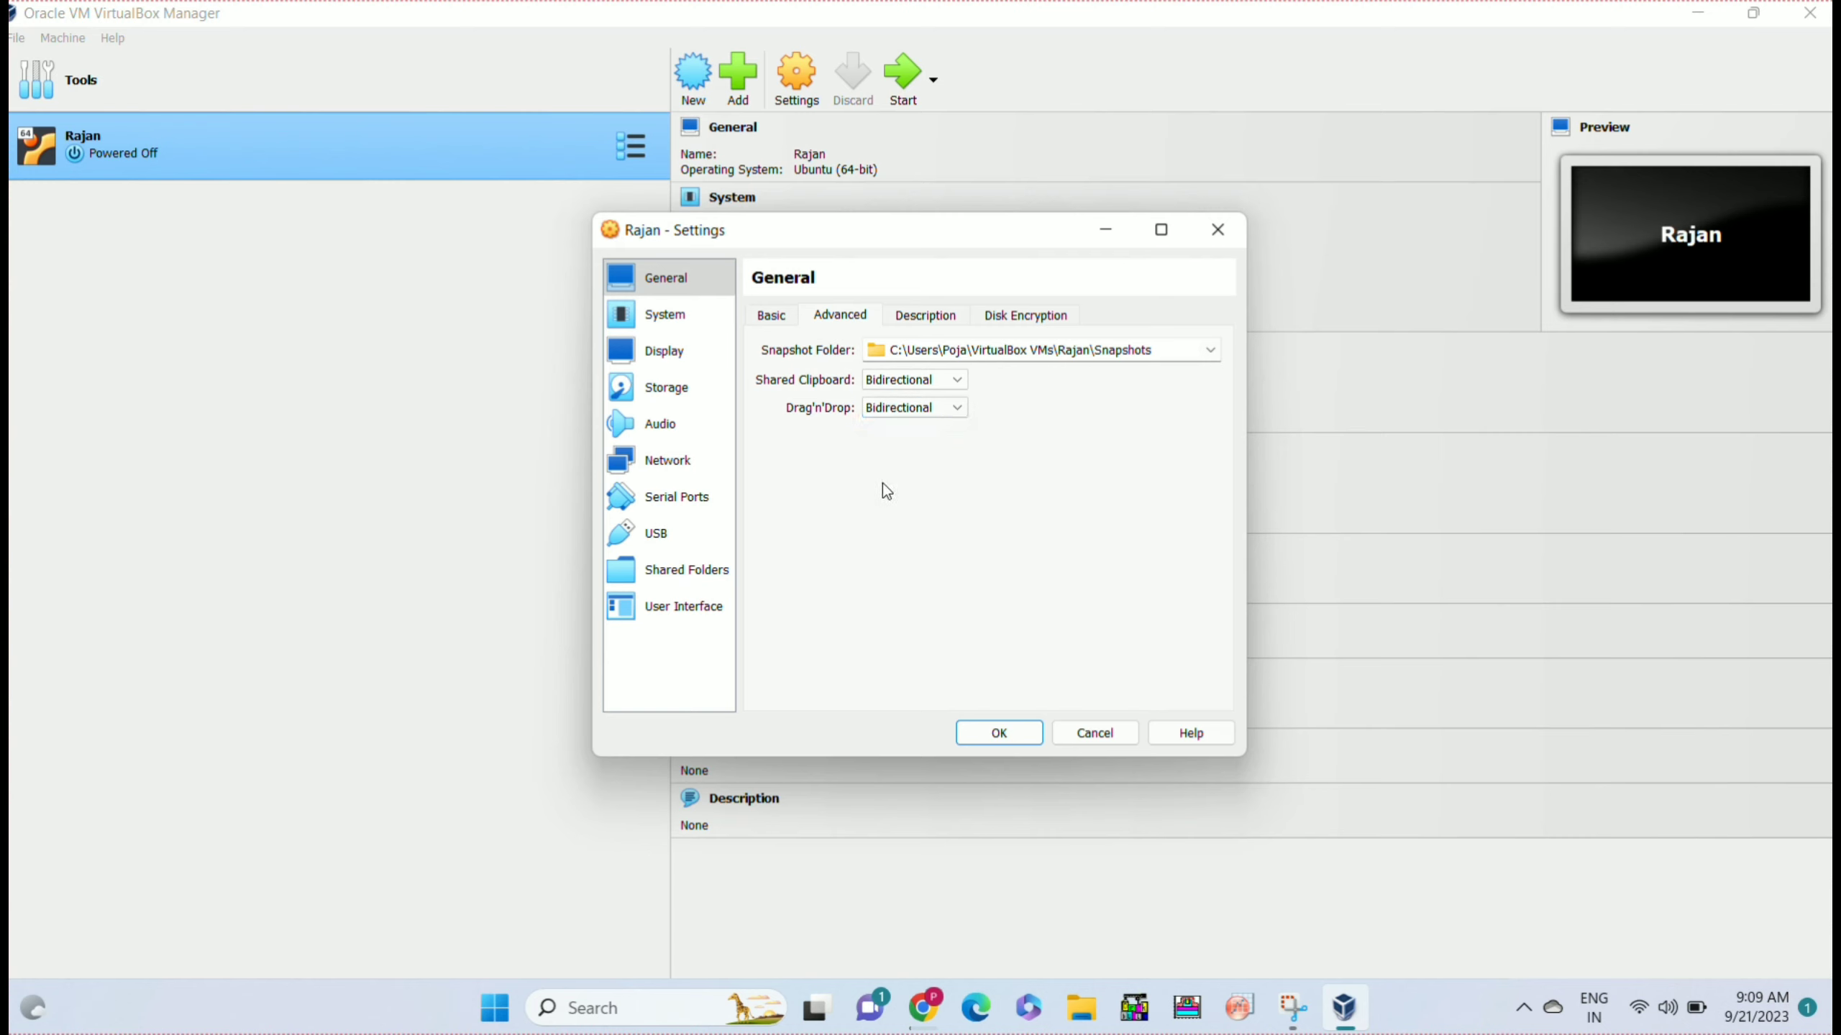
Review the System processor settings, then move to the Storage page.
left_click(681, 330)
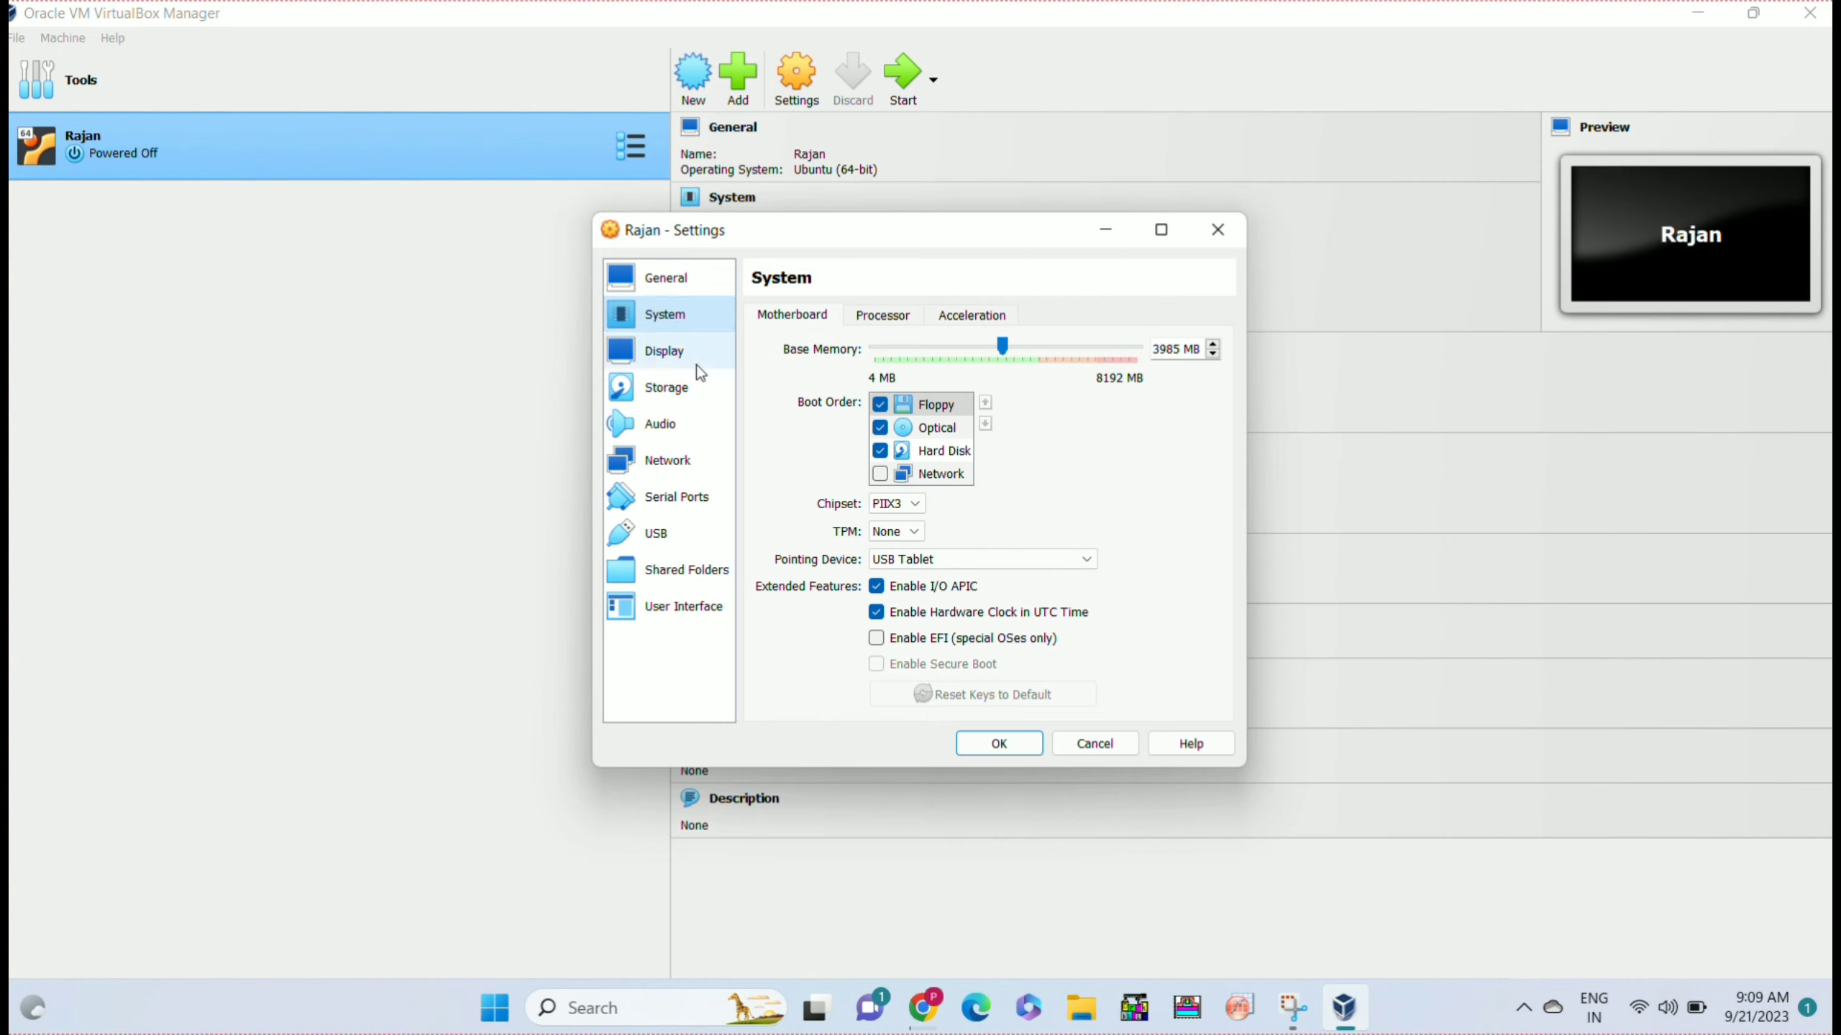
left_click(872, 316)
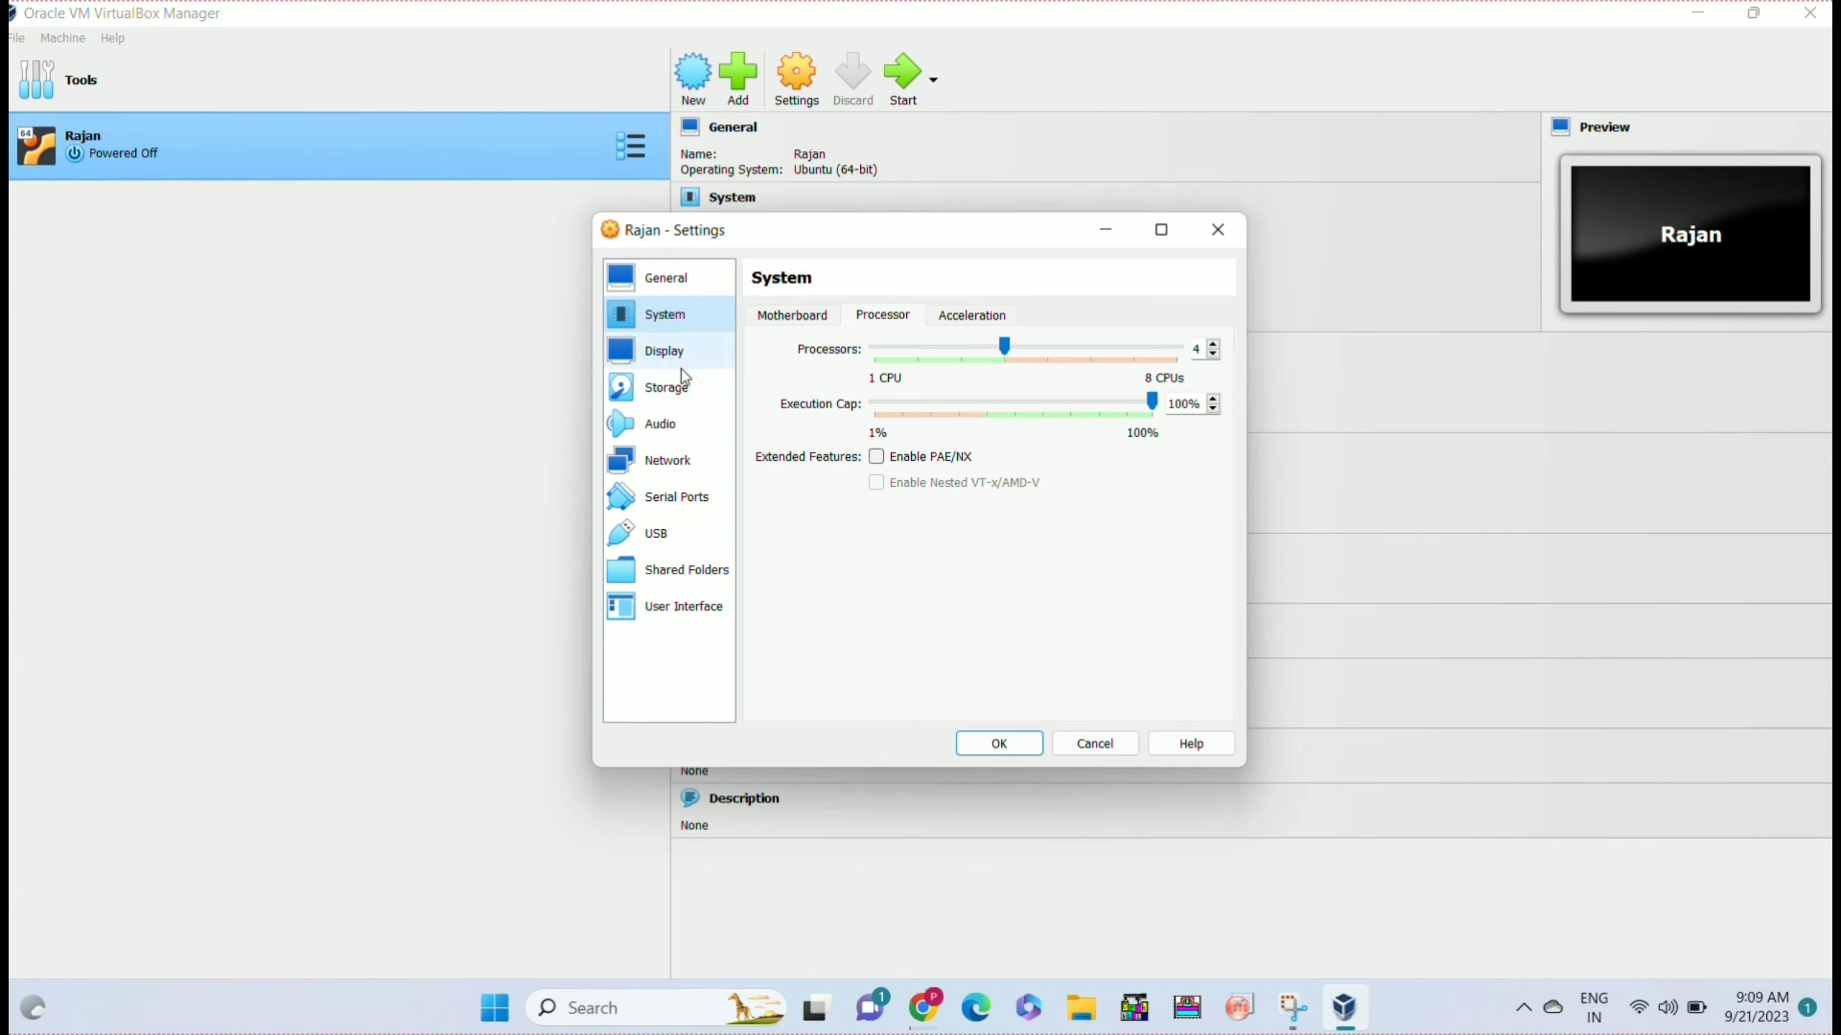
left_click(676, 394)
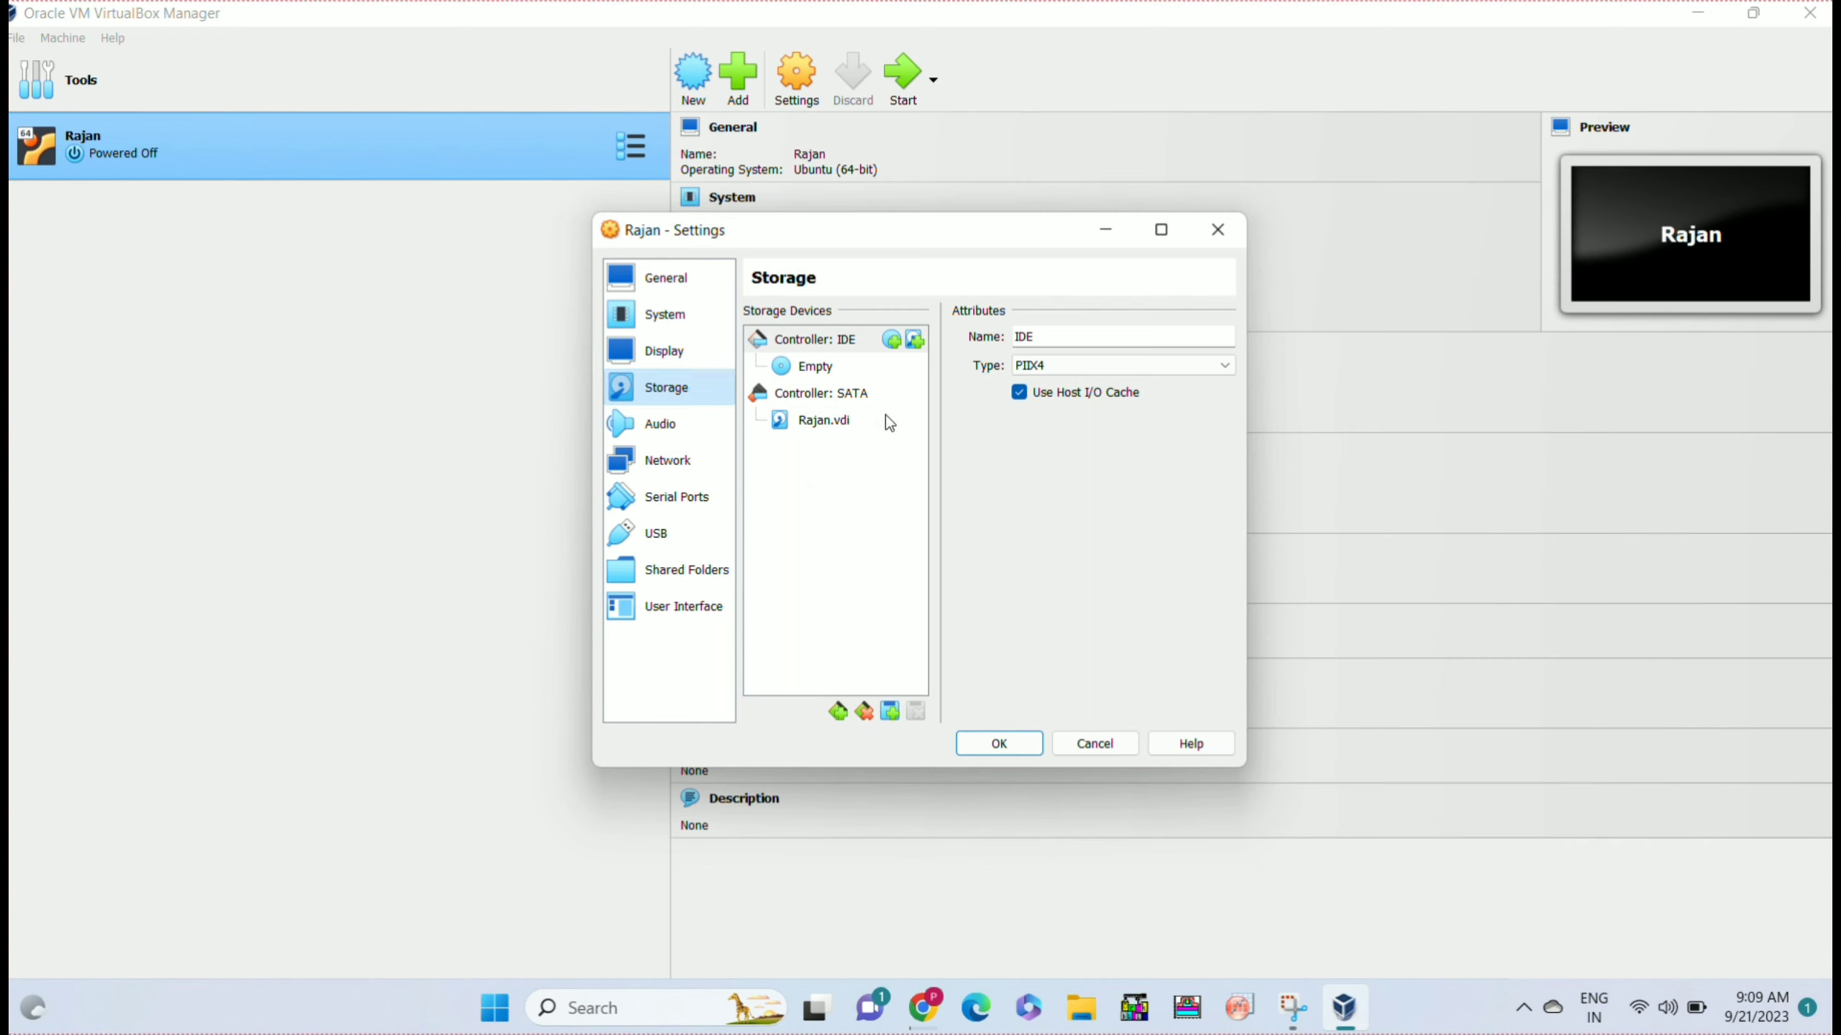
Attach ubuntu-22.04.3-desktop-amd64.iso to the empty optical drive and save the settings.
left_click(794, 378)
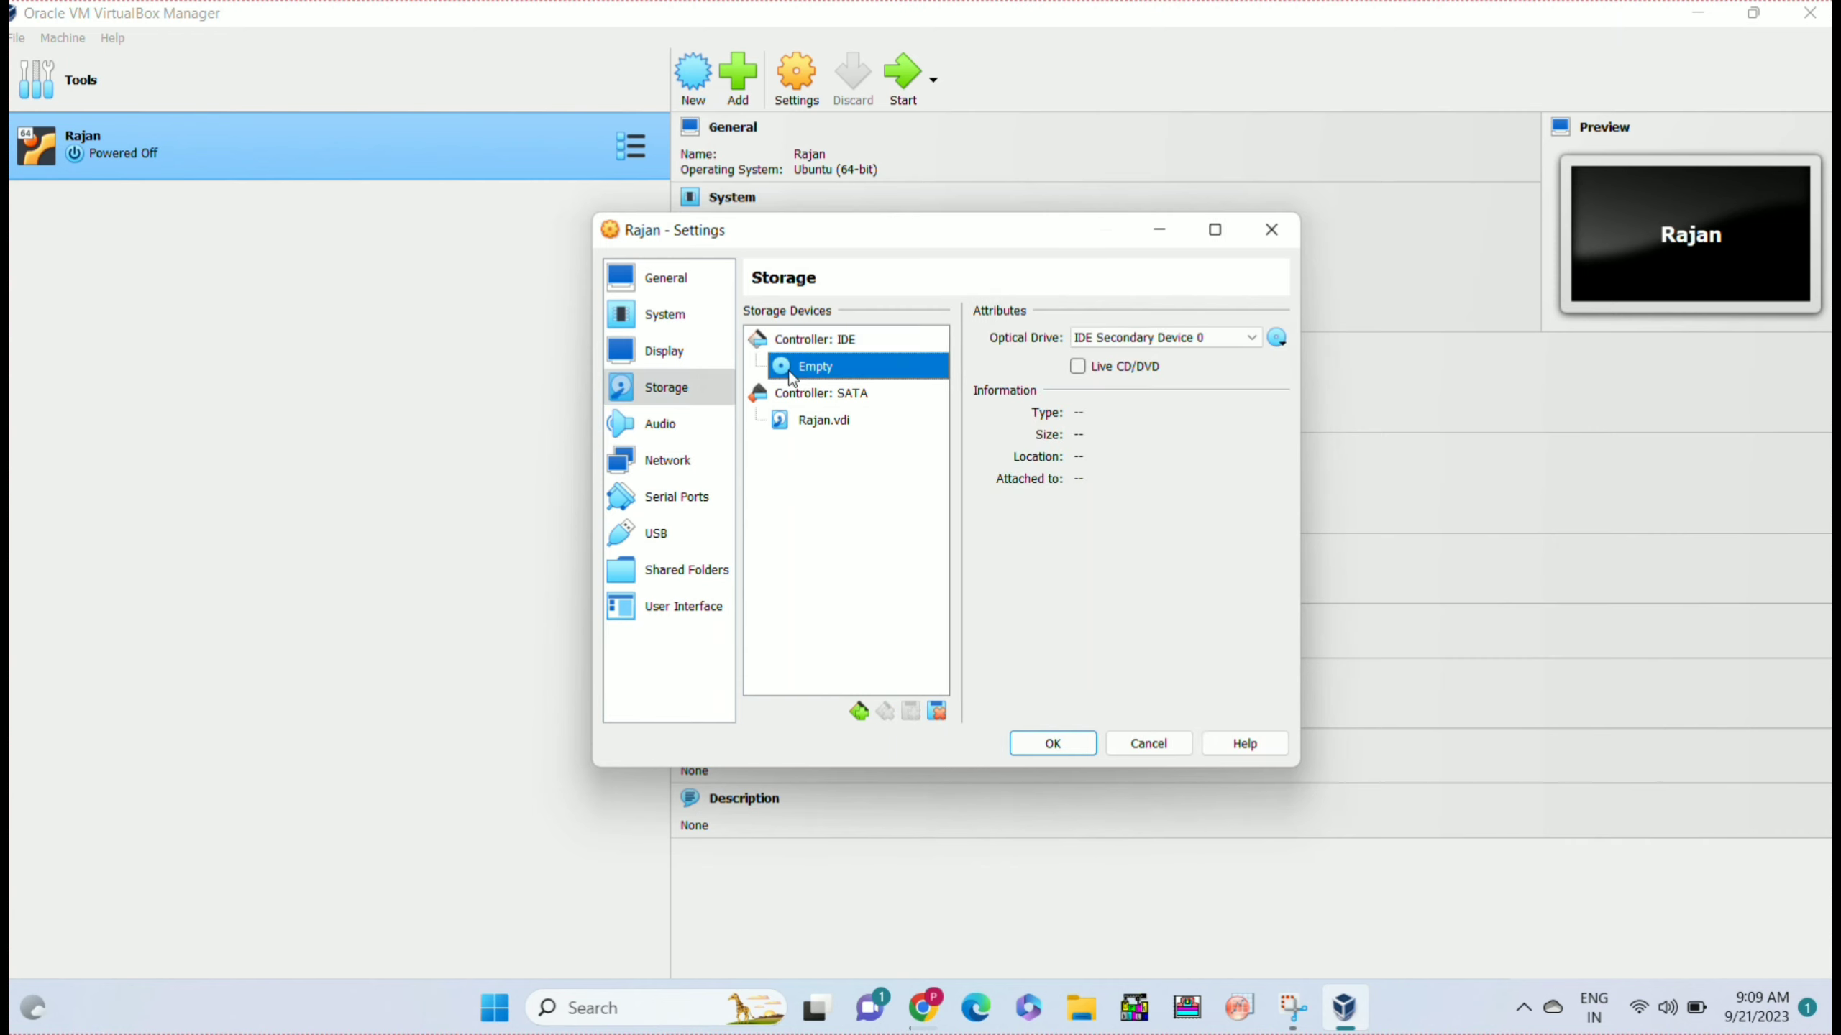
left_click(1279, 339)
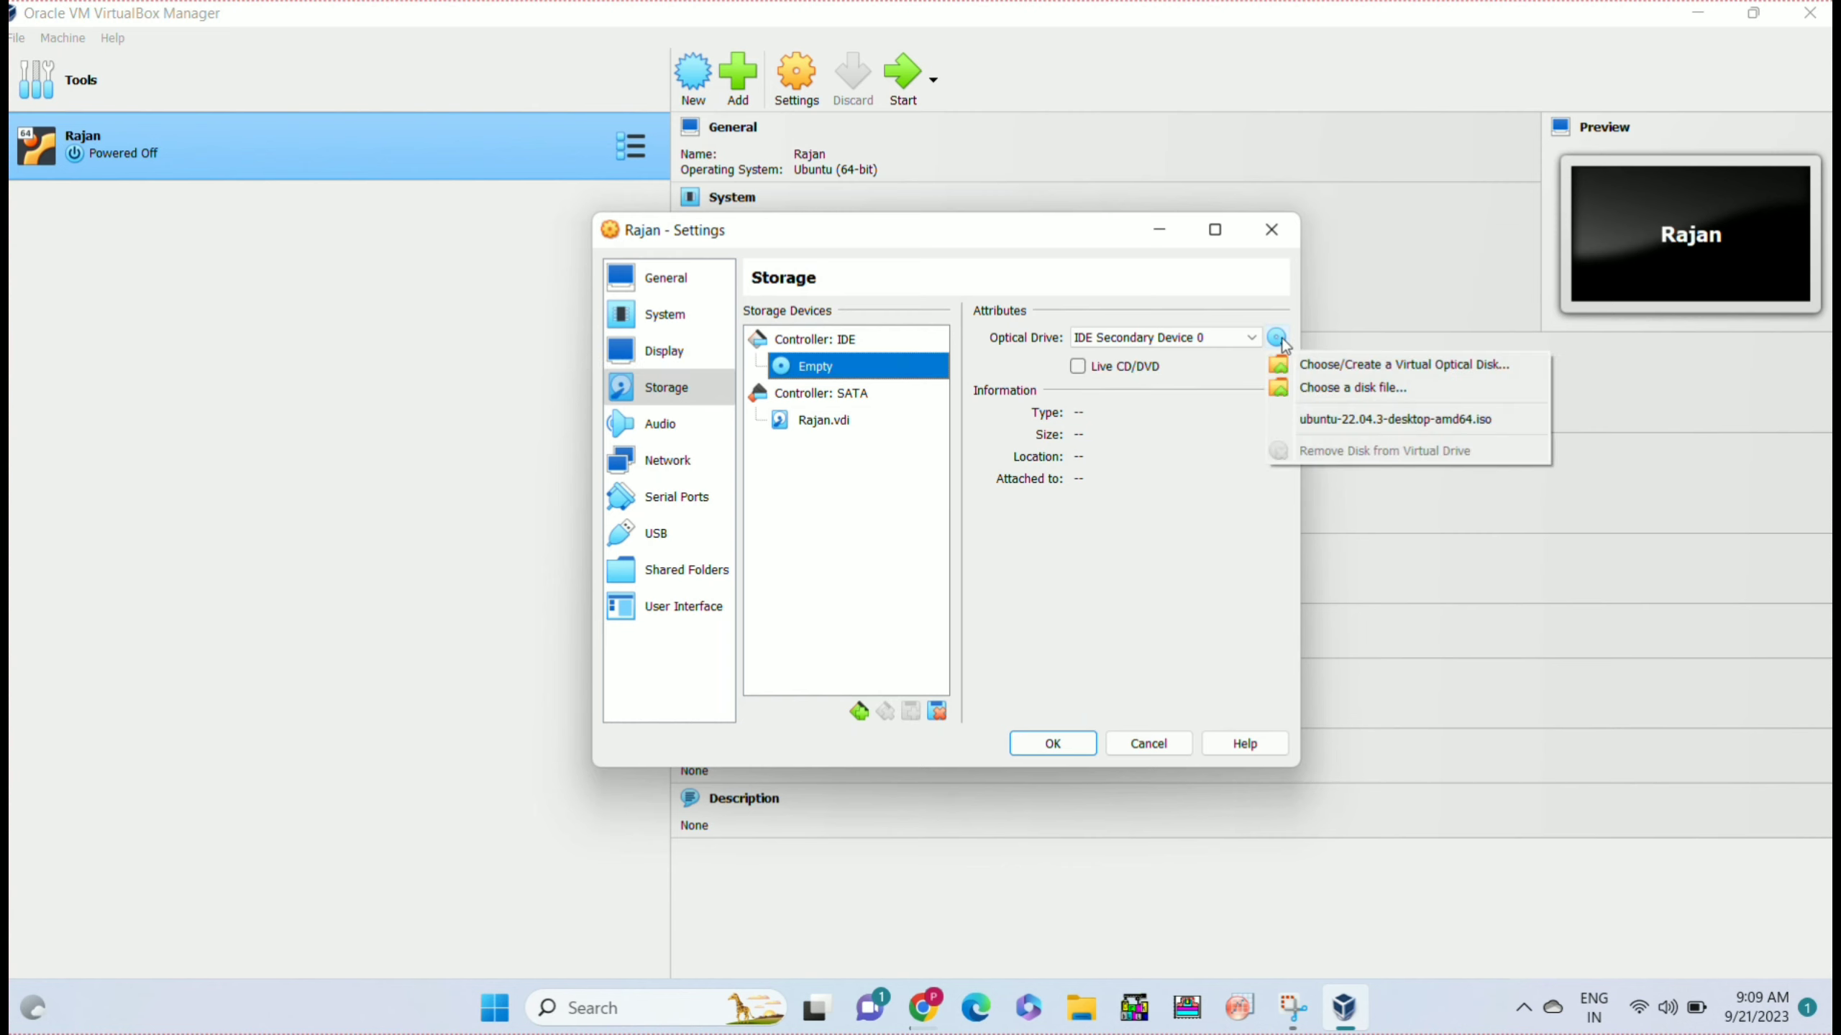
left_click(1325, 390)
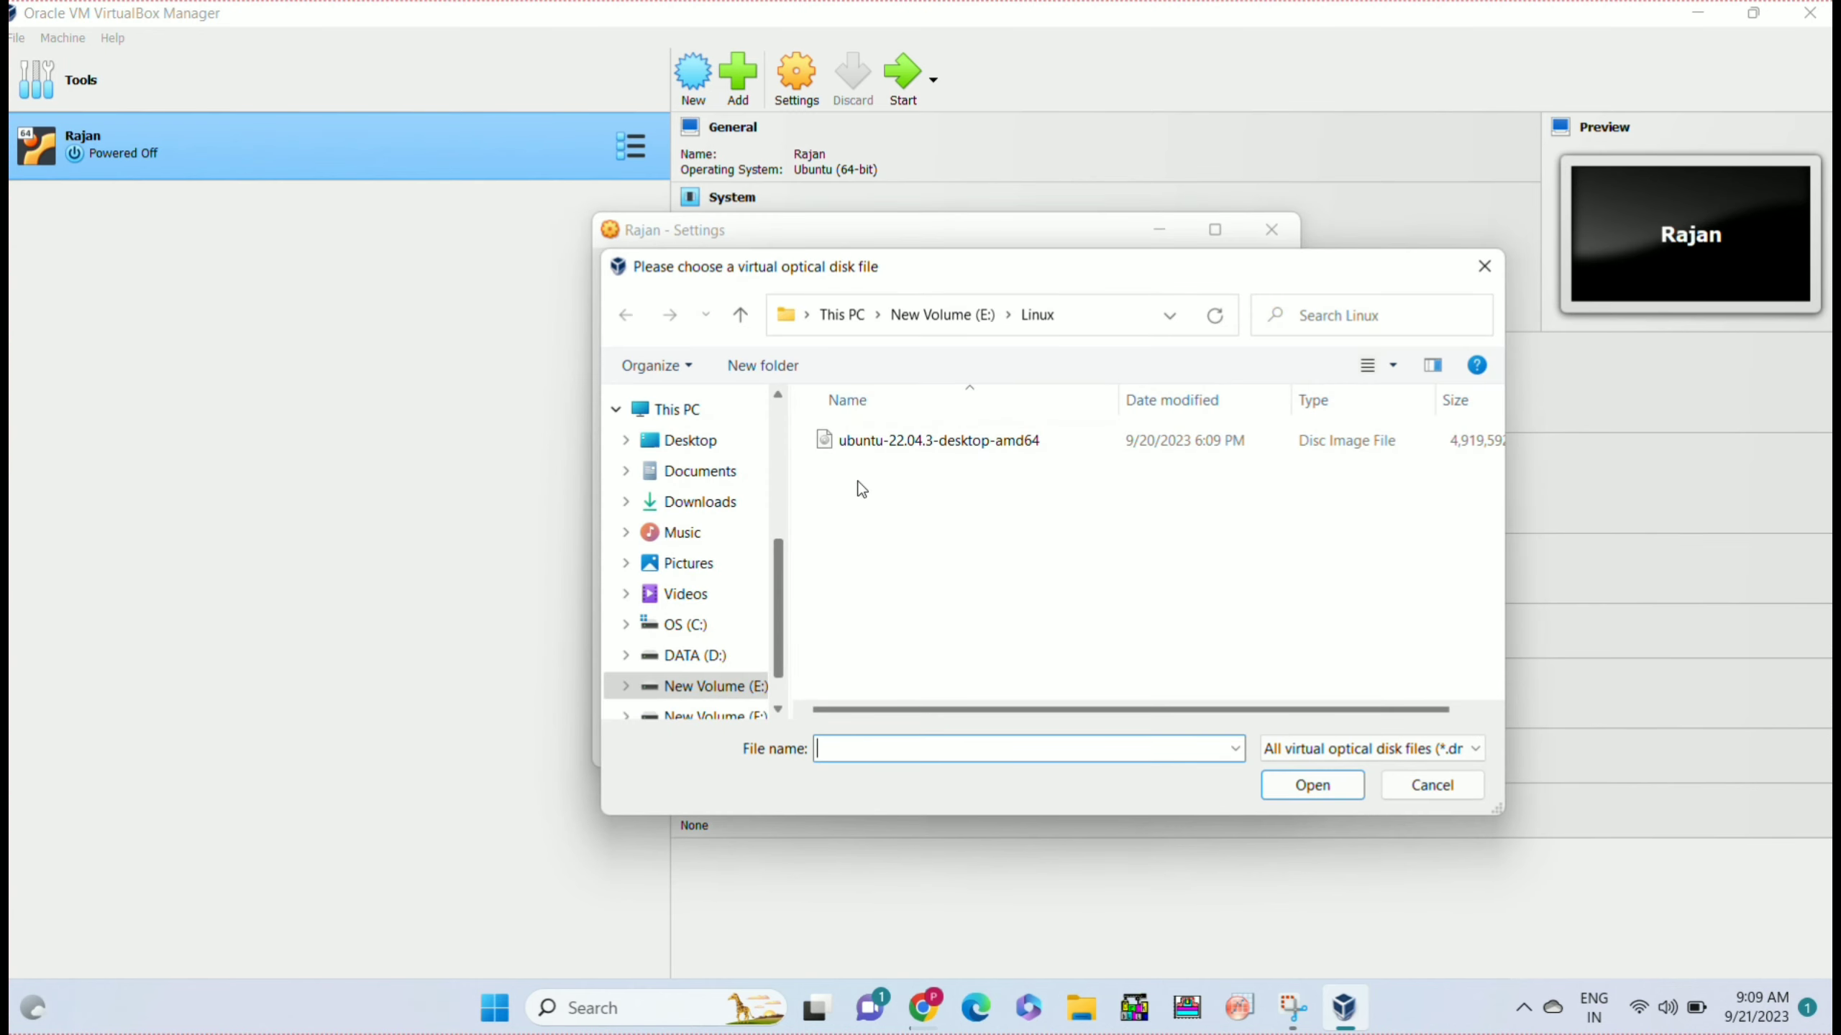
left_click(902, 447)
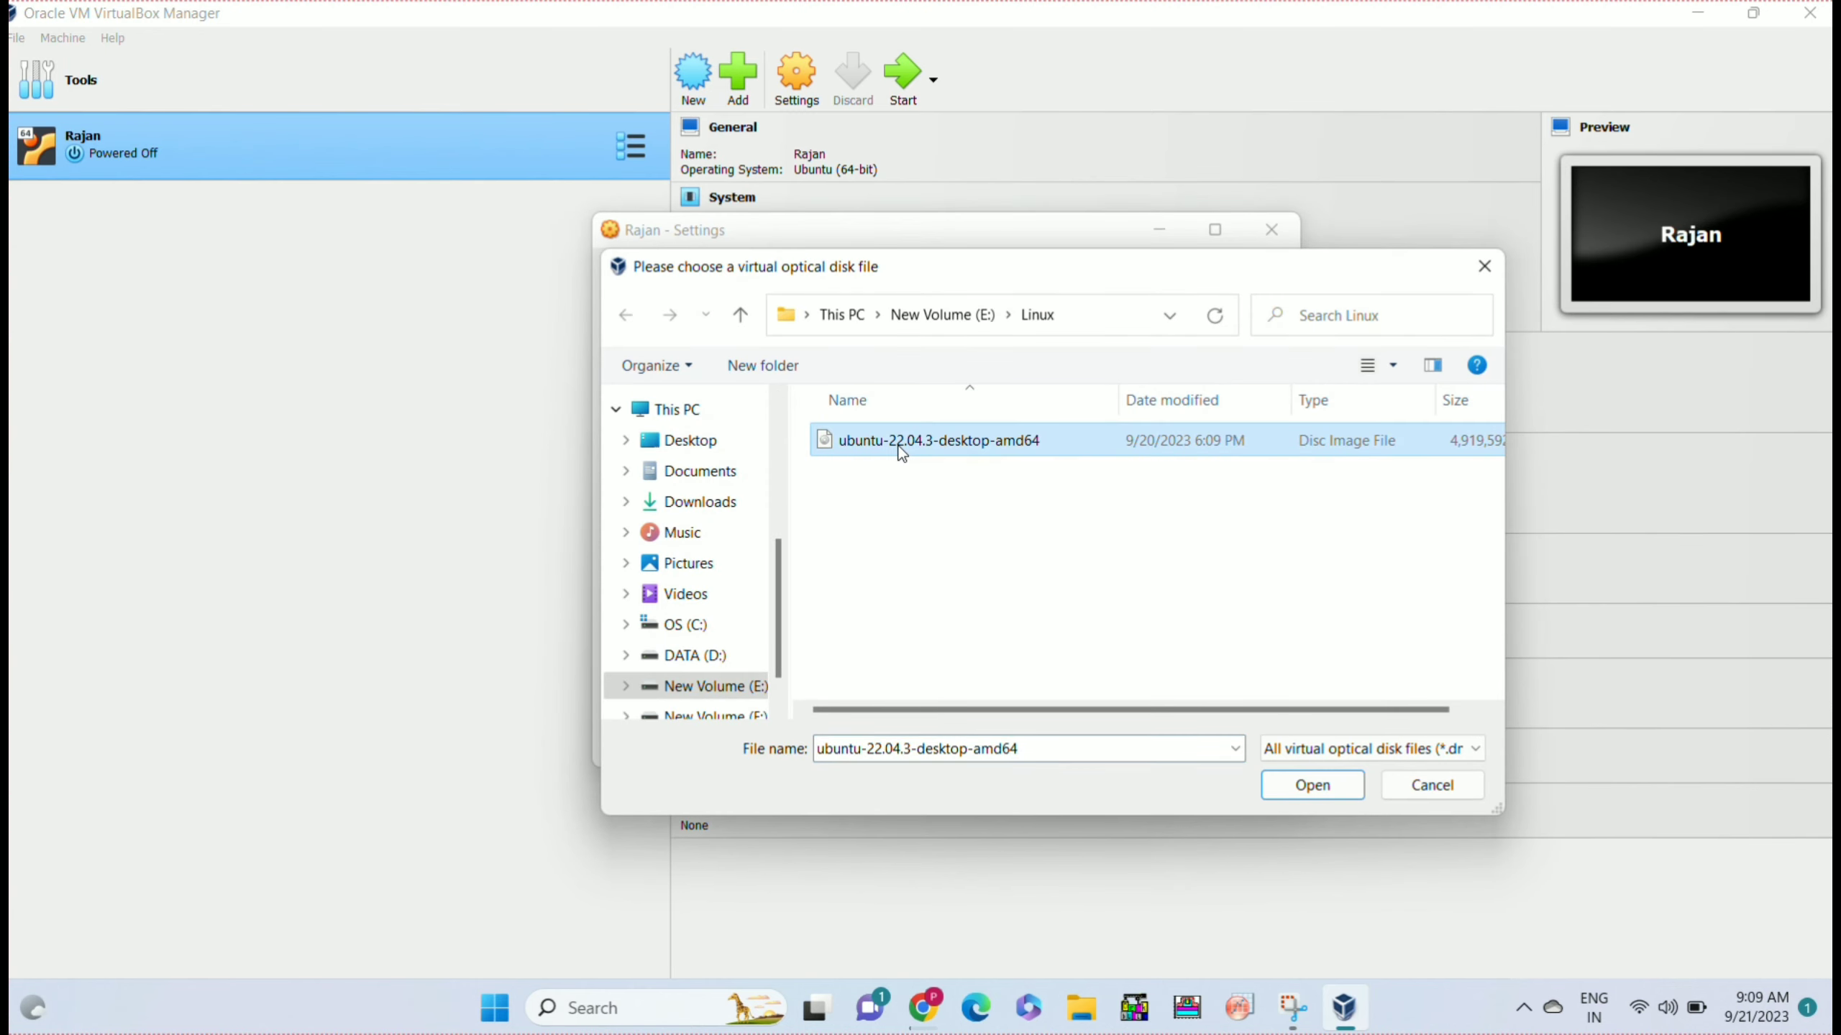
left_click(1302, 786)
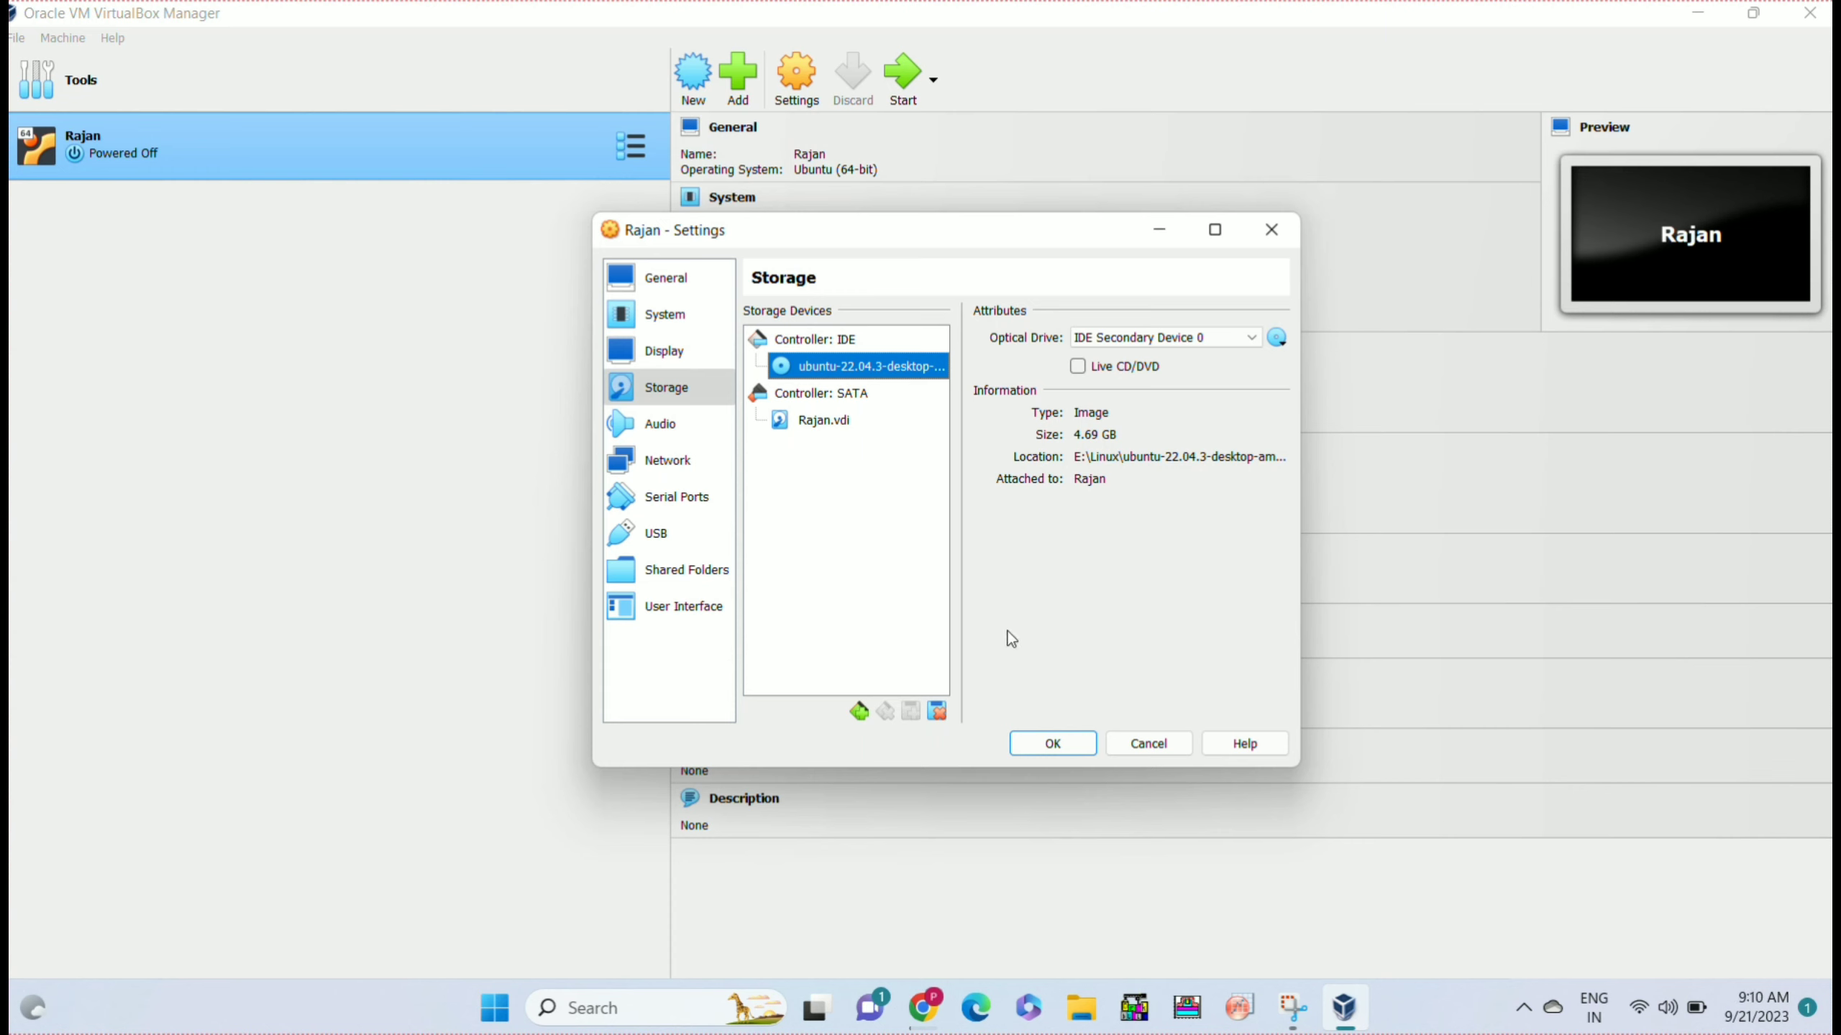
left_click(1053, 741)
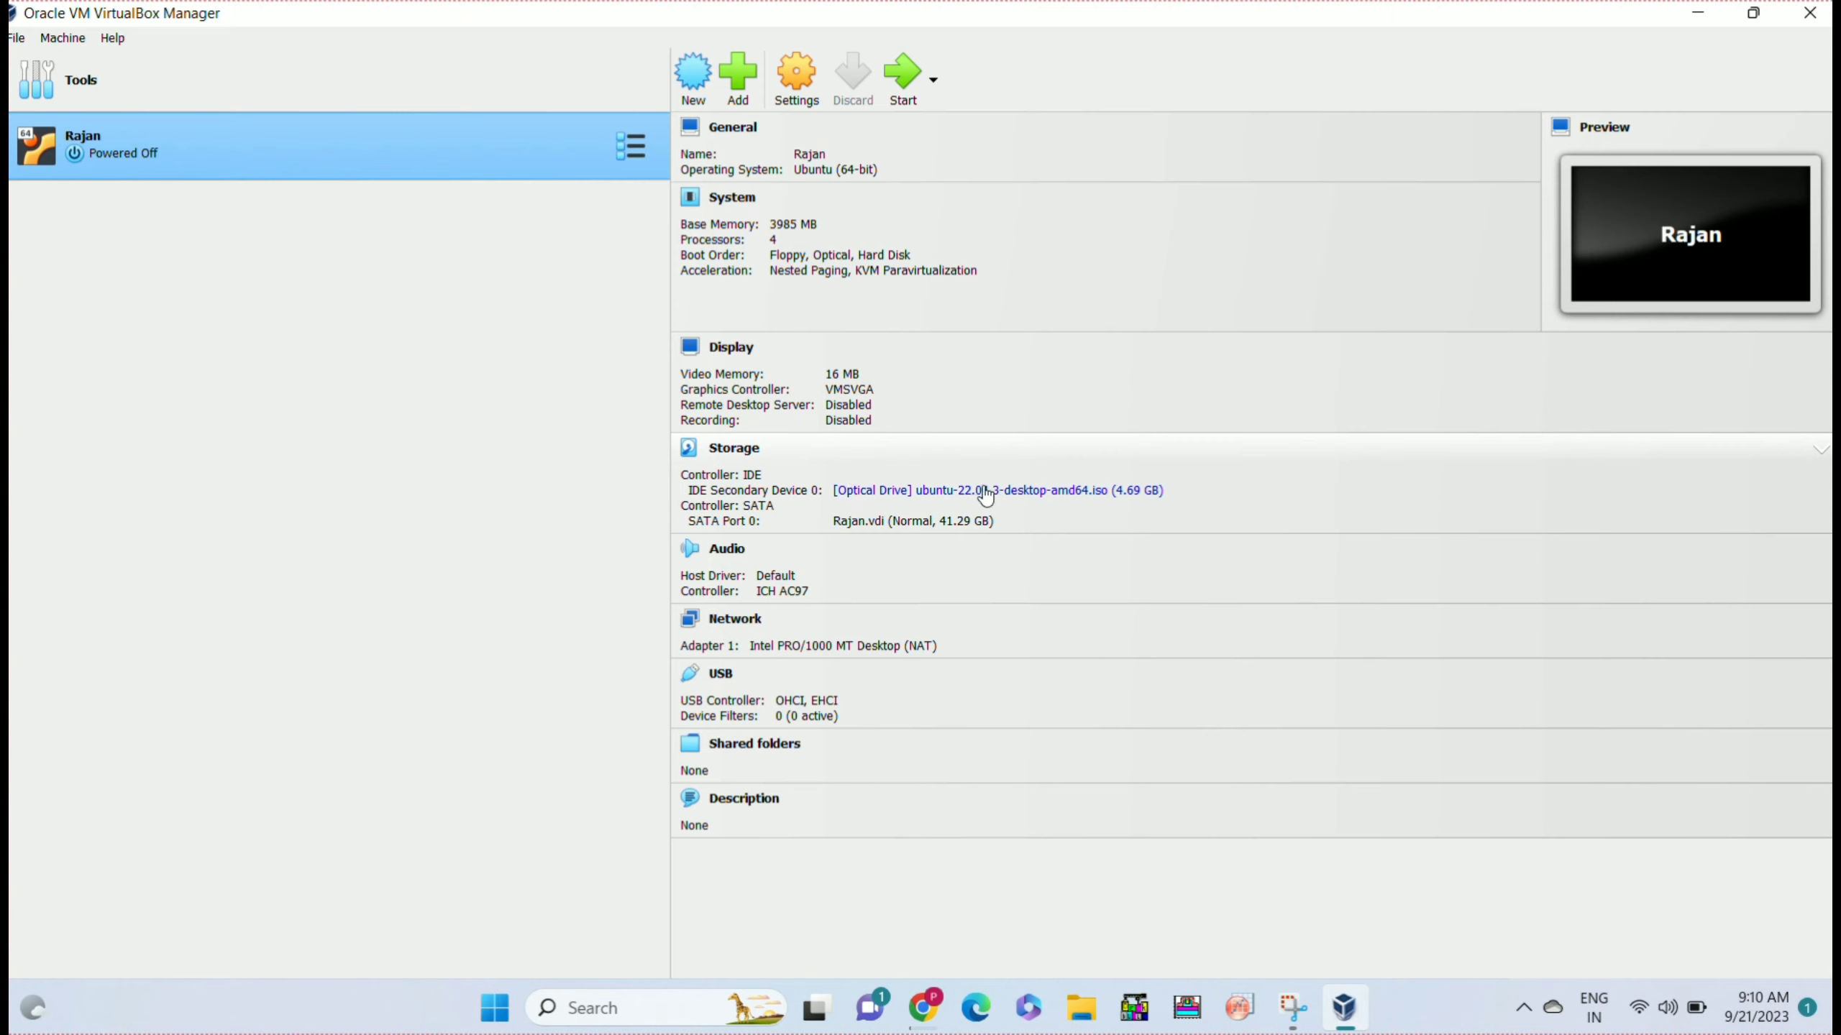
Start the Rajan VM and boot the 'Try or Install Ubuntu' GRUB entry.
left_click(906, 89)
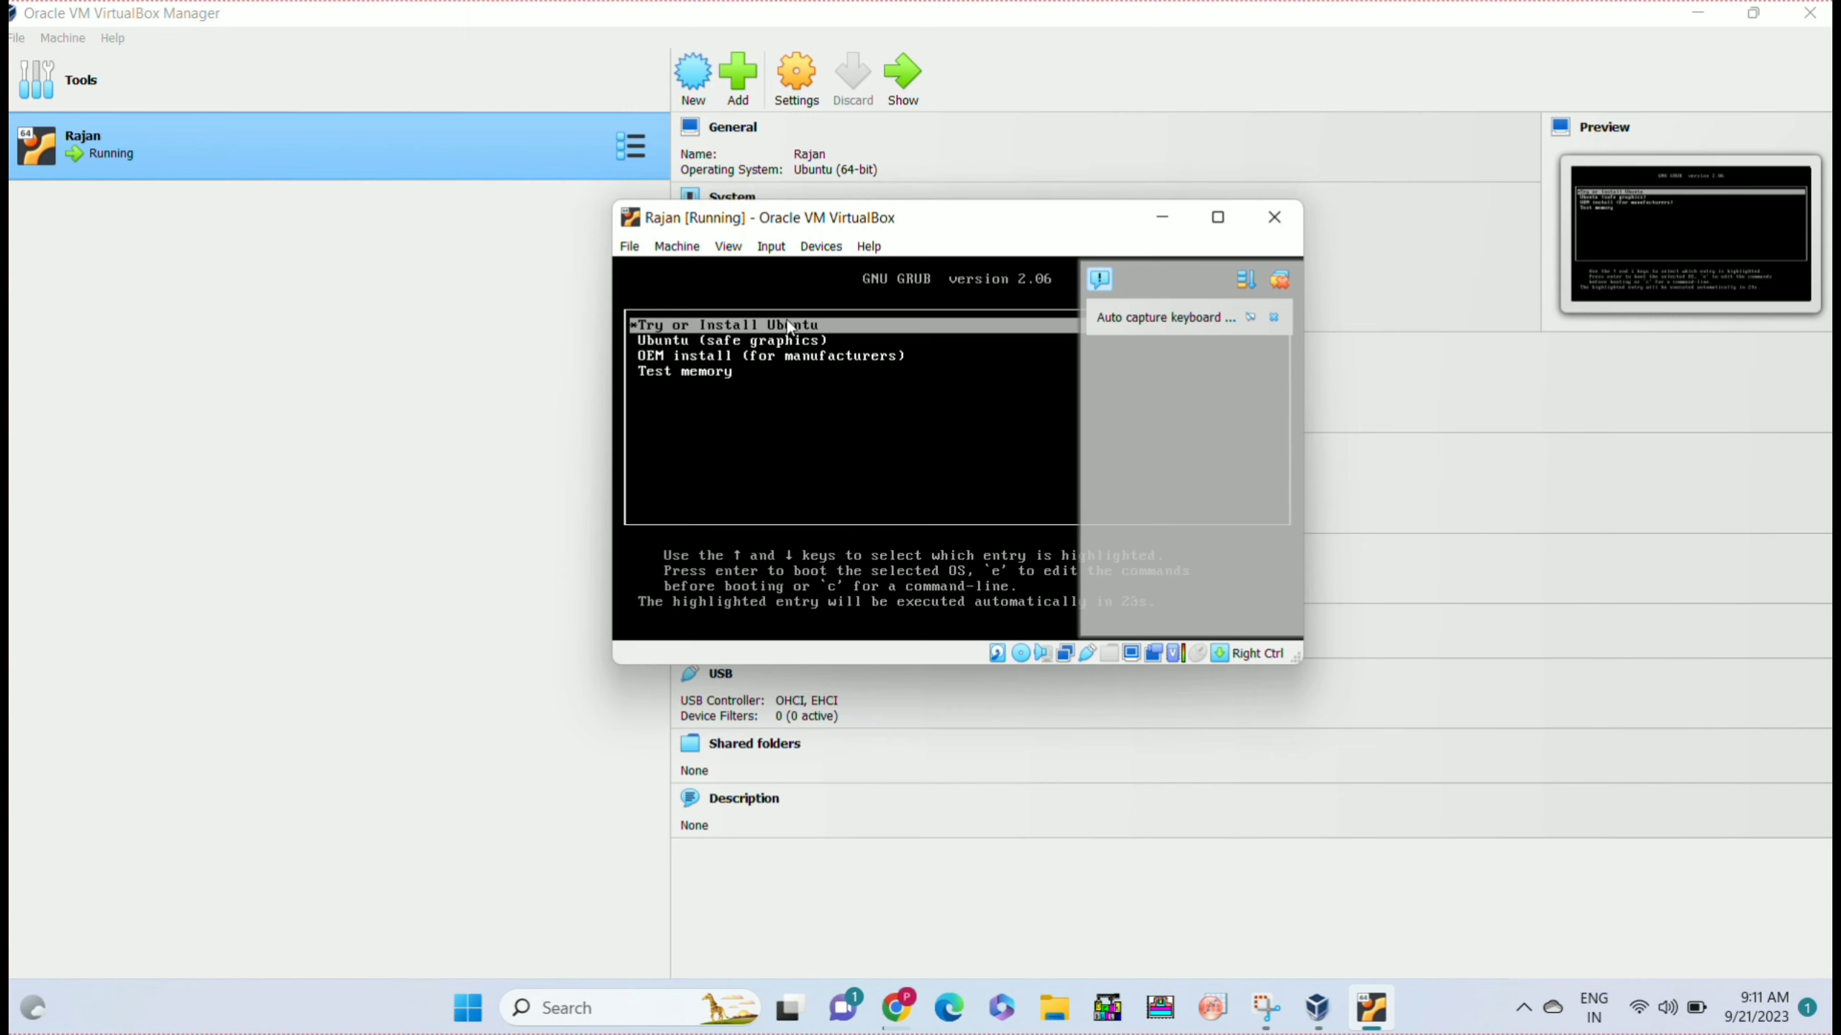
key("Return")
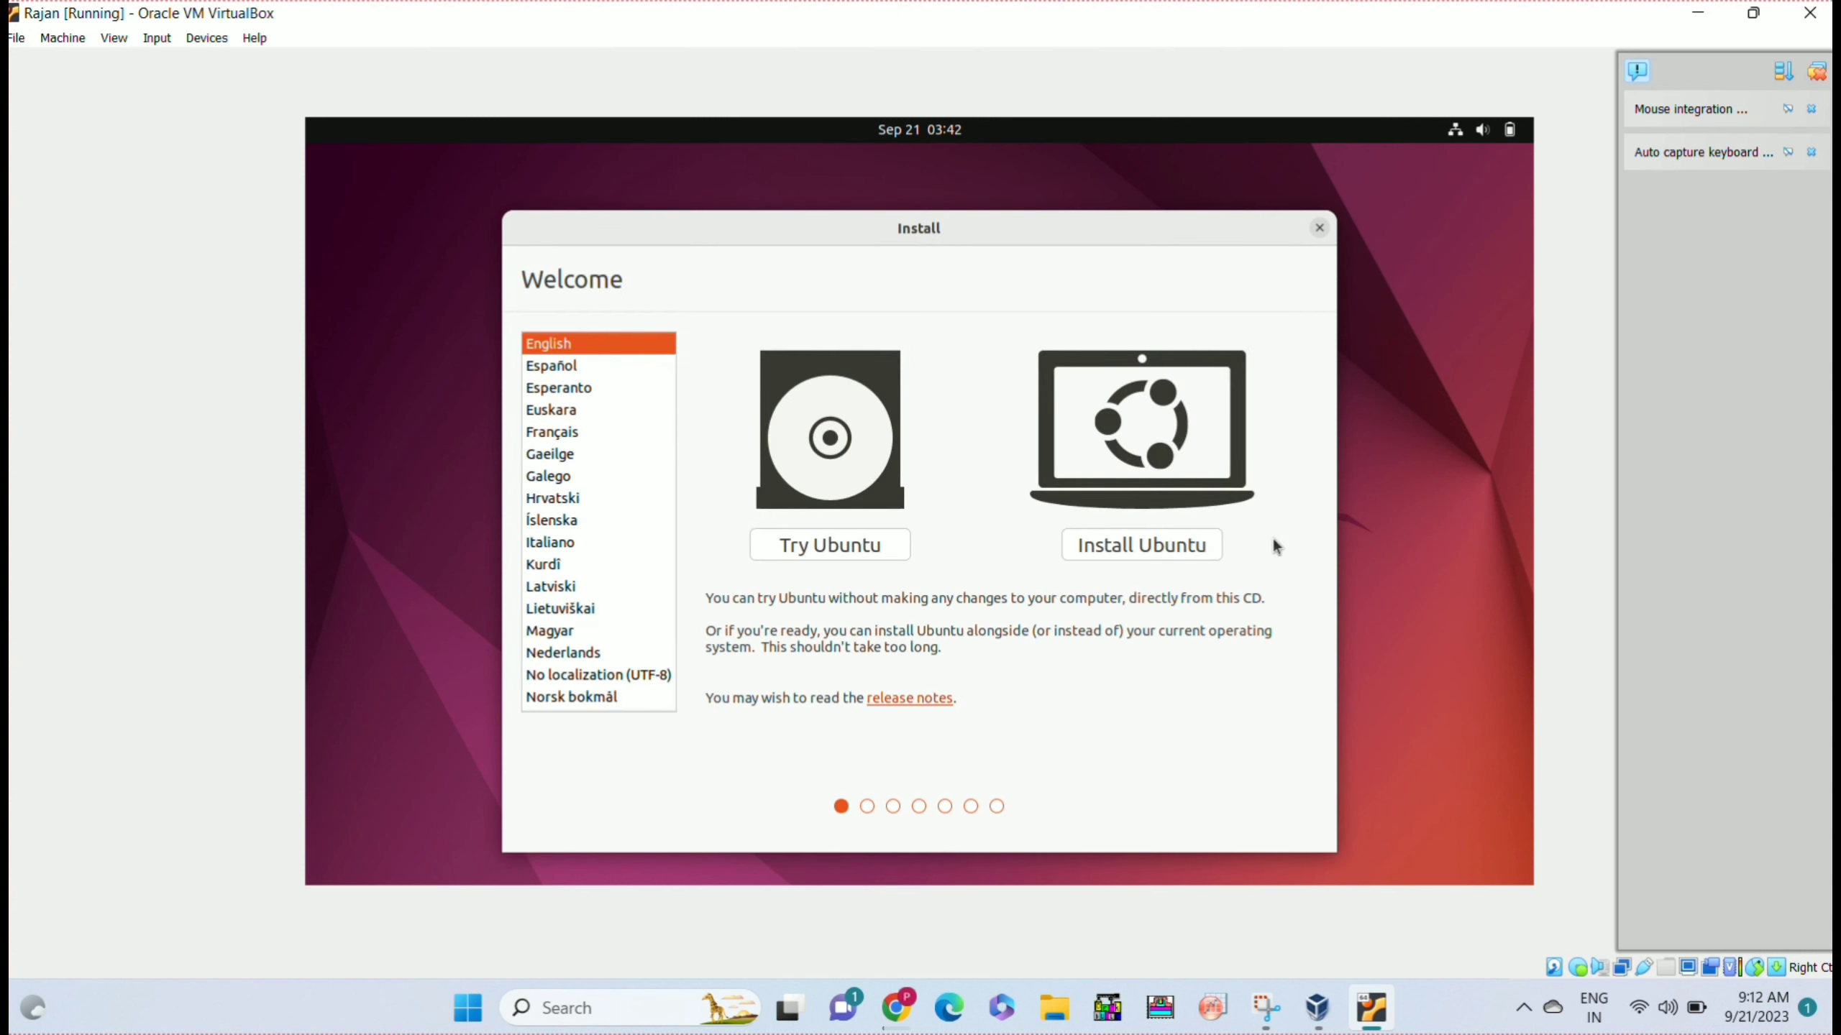
Choose Install Ubuntu, keep the English (US) keyboard, and accept Normal installation.
left_click(1152, 544)
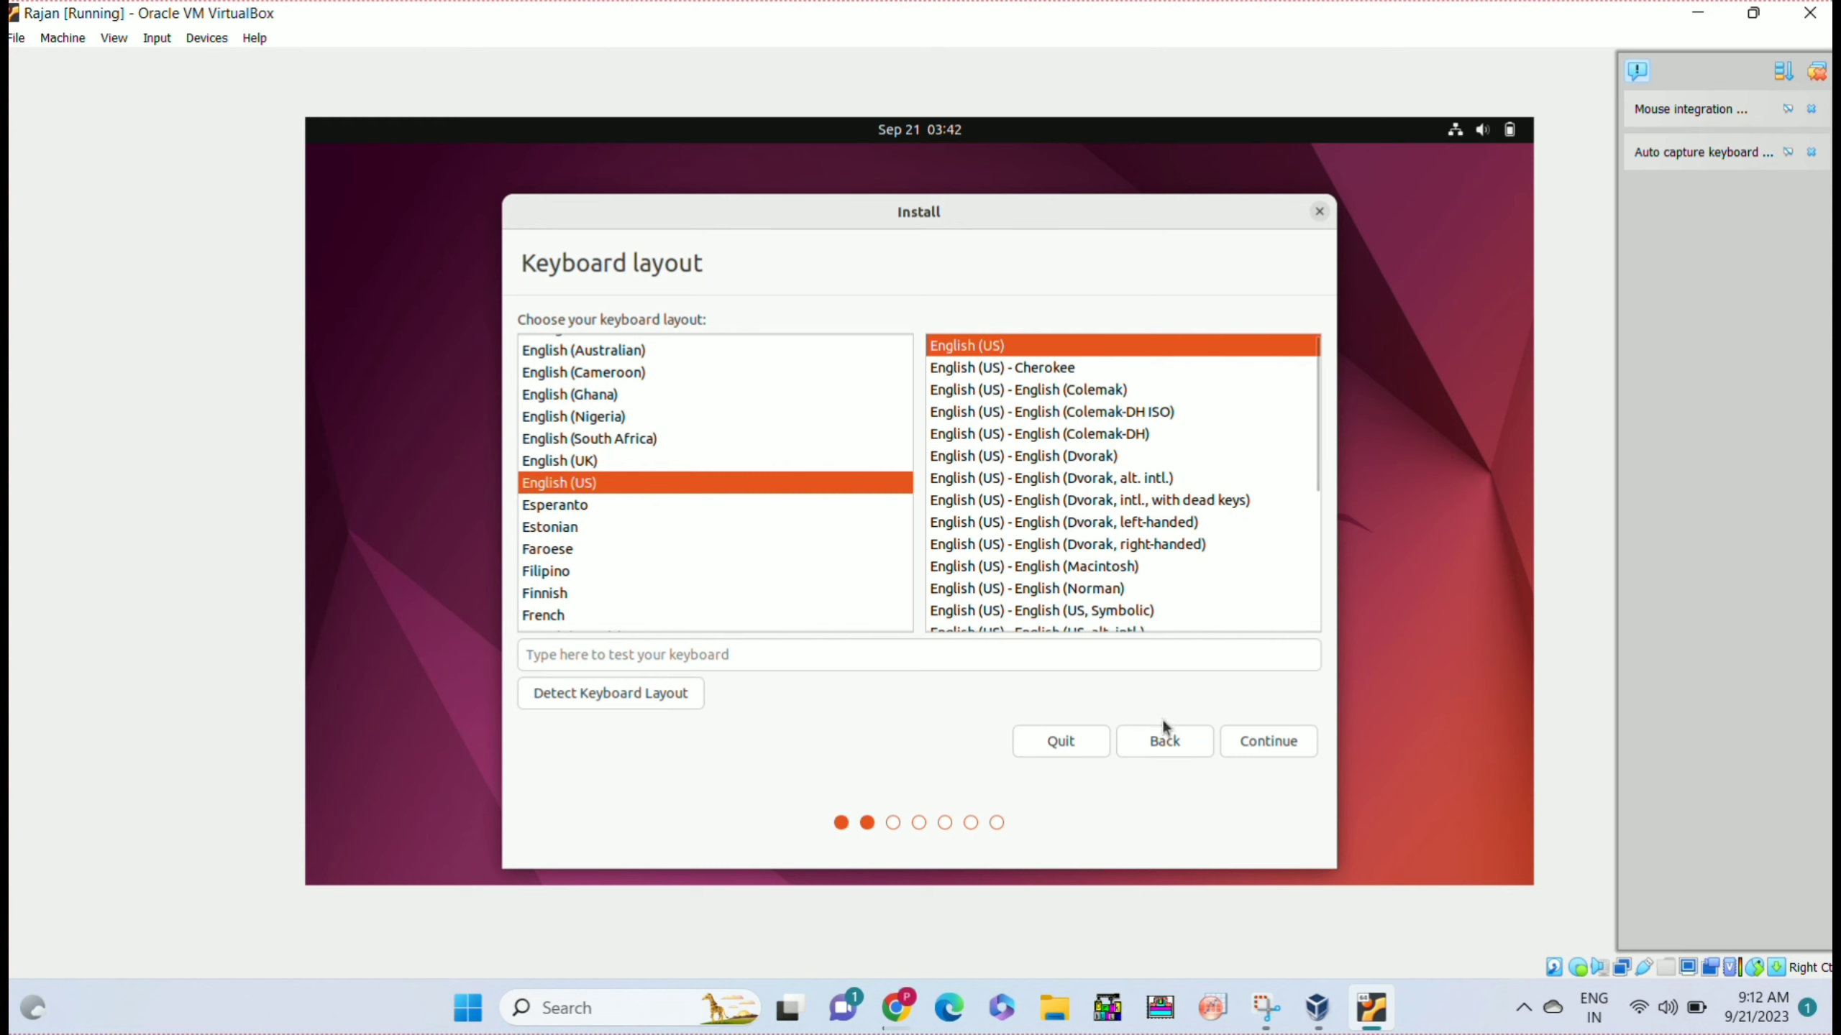
left_click(1276, 752)
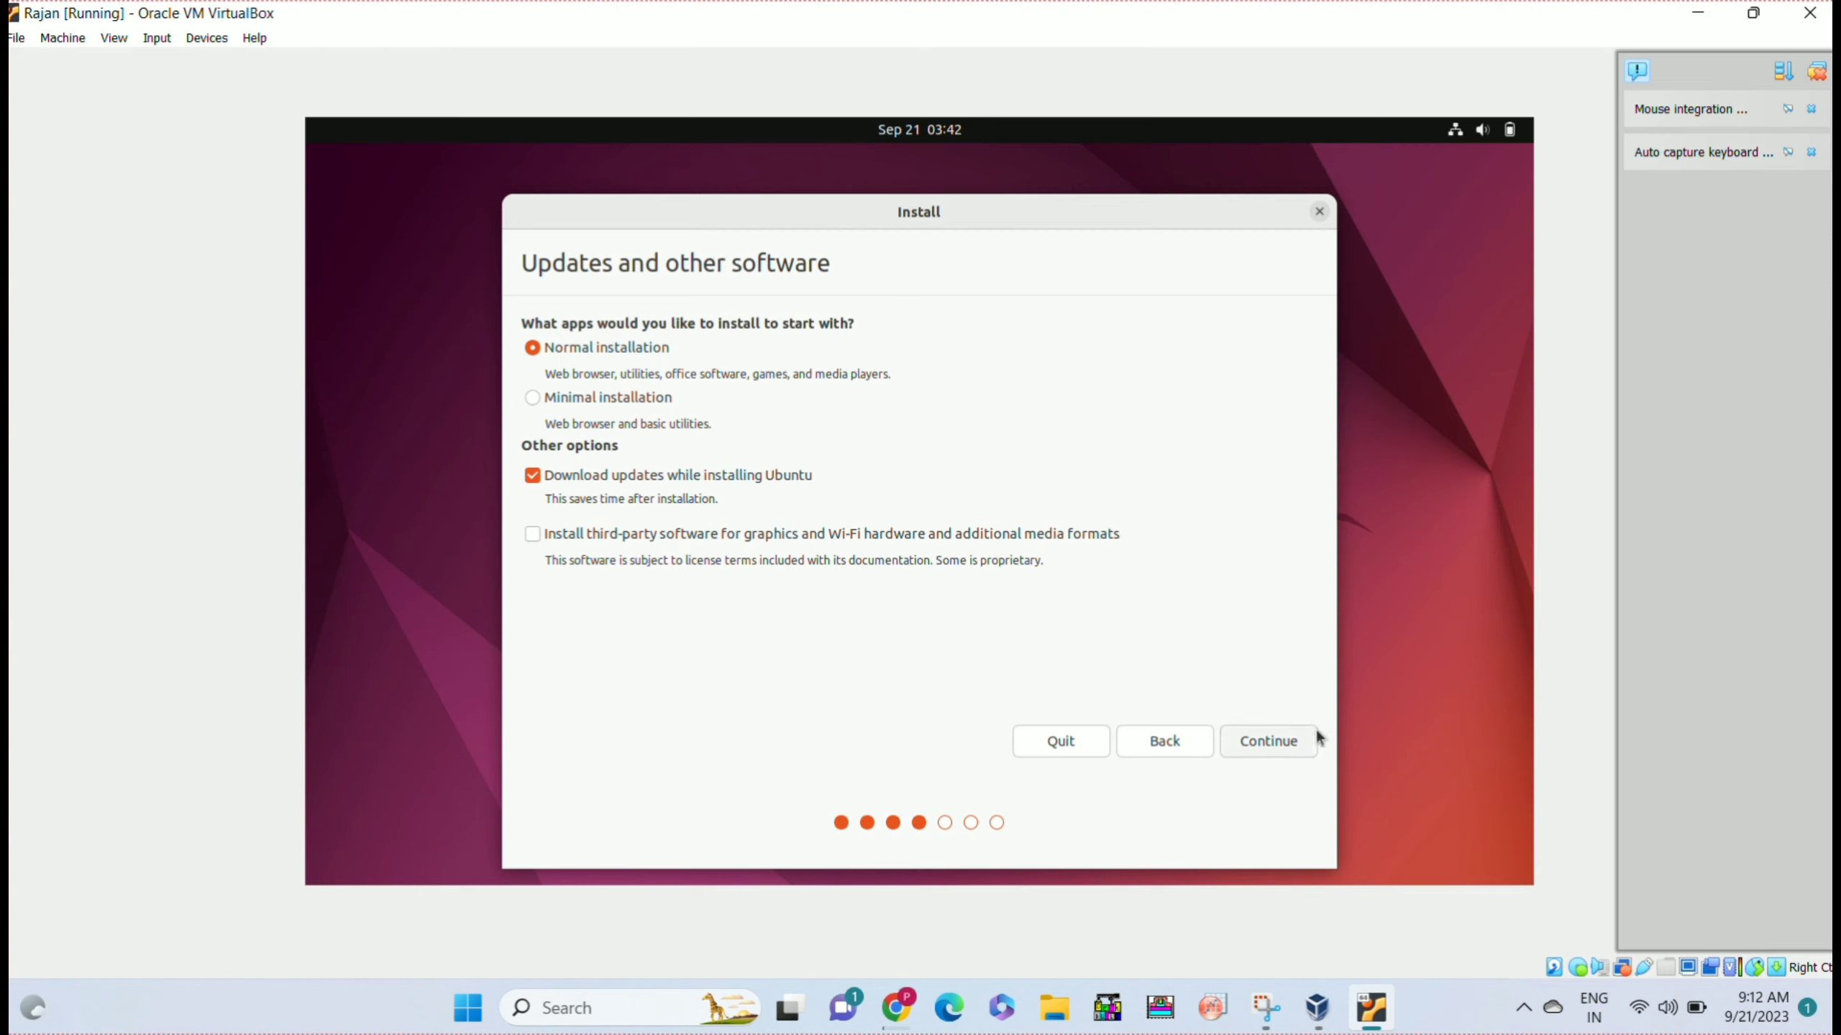
left_click(1280, 743)
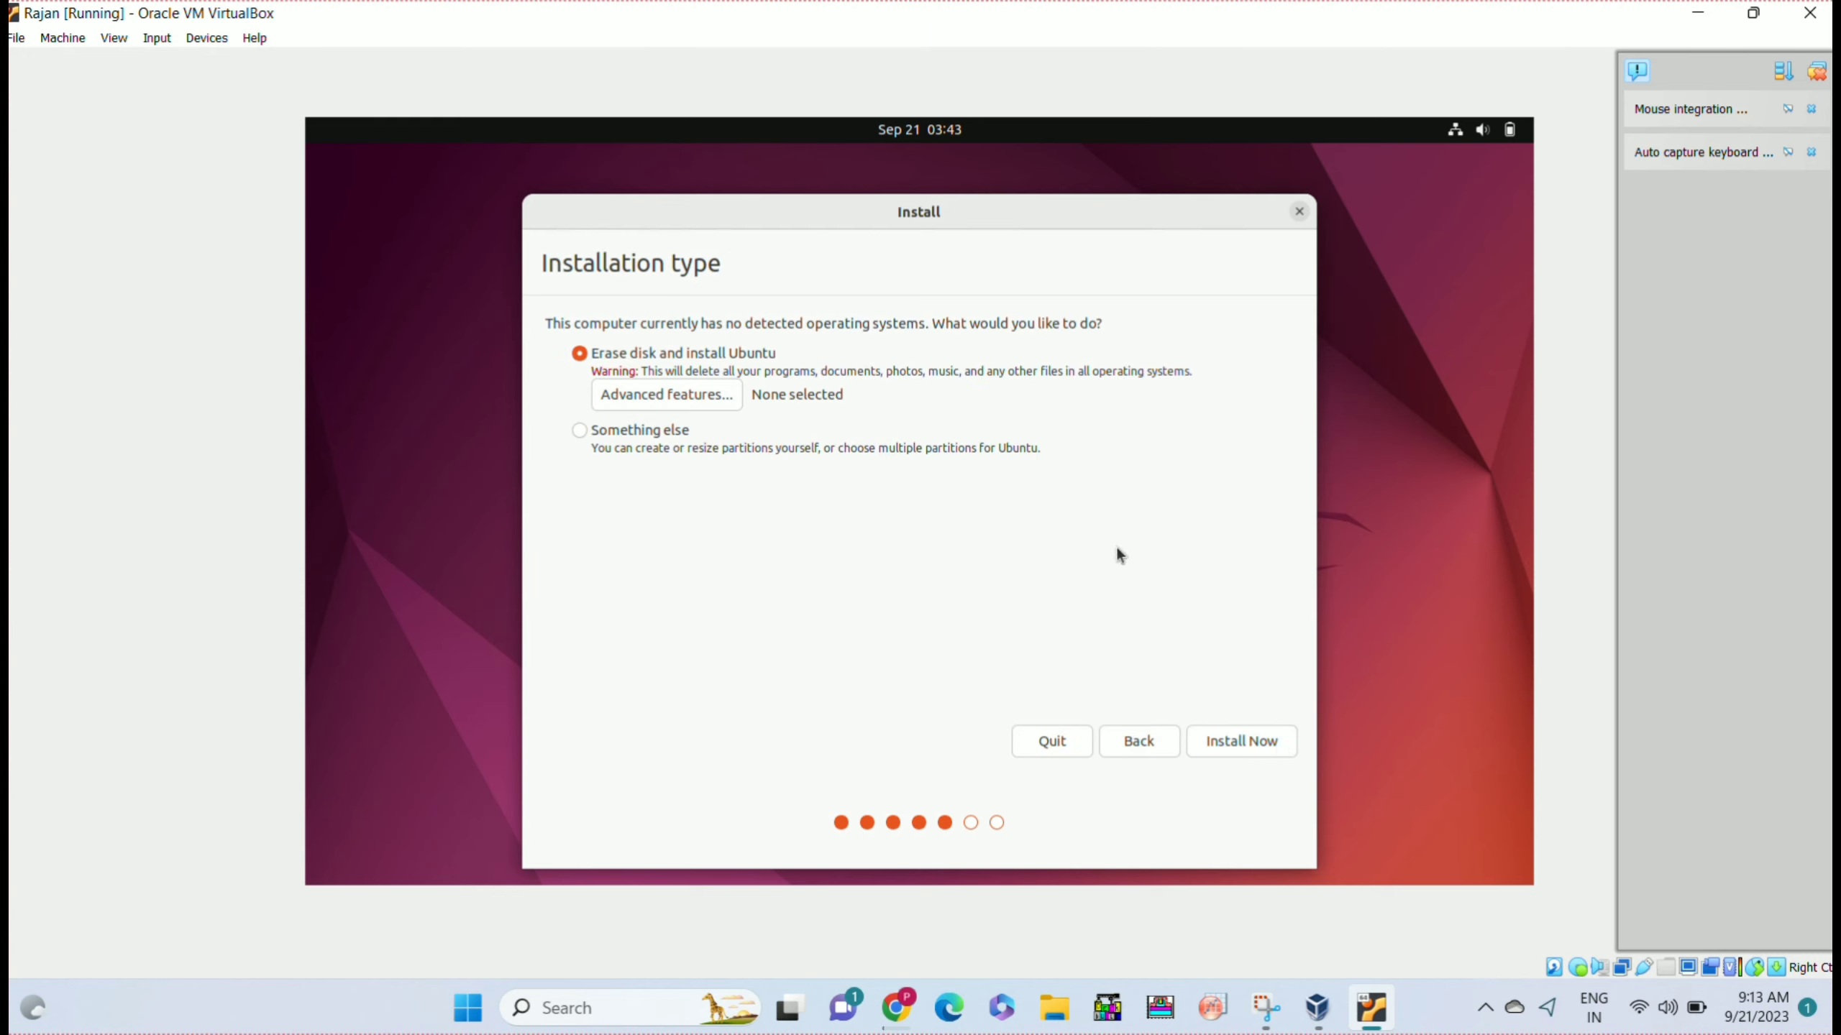
Erase the disk for Ubuntu, confirm the partition changes, and set the Kolkata time zone.
left_click(1257, 740)
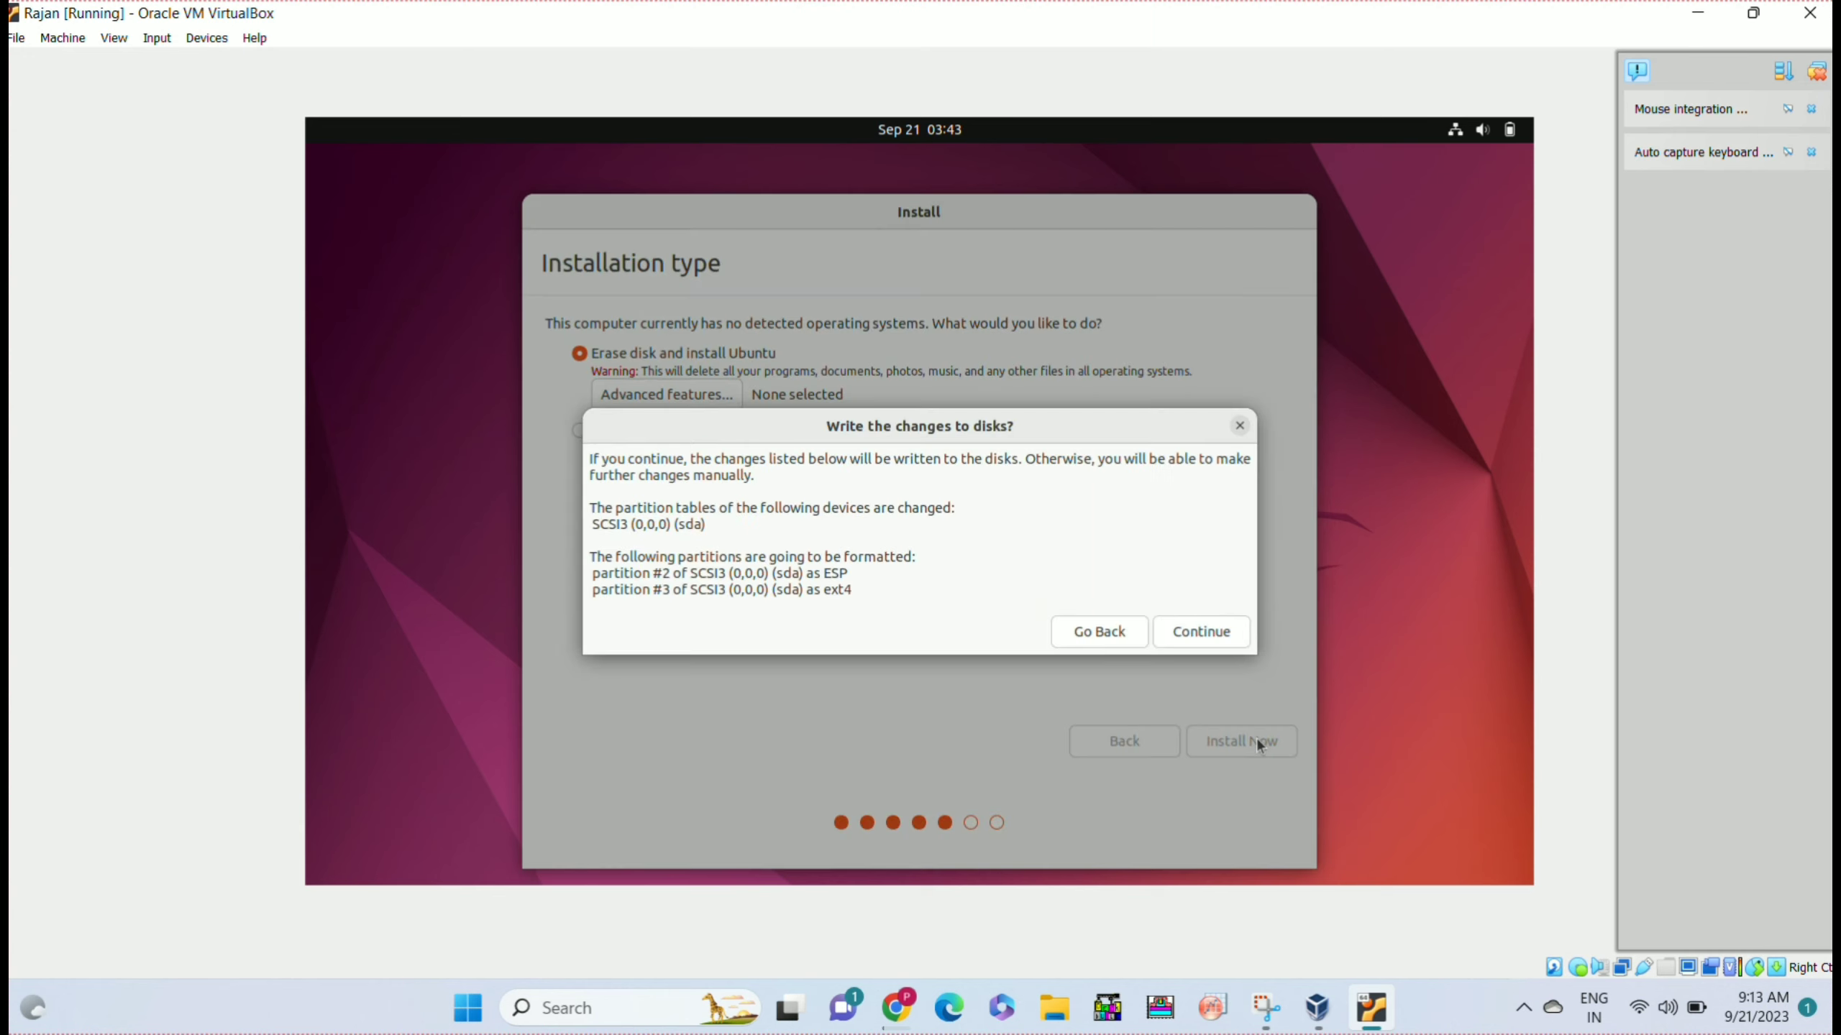
left_click(1207, 630)
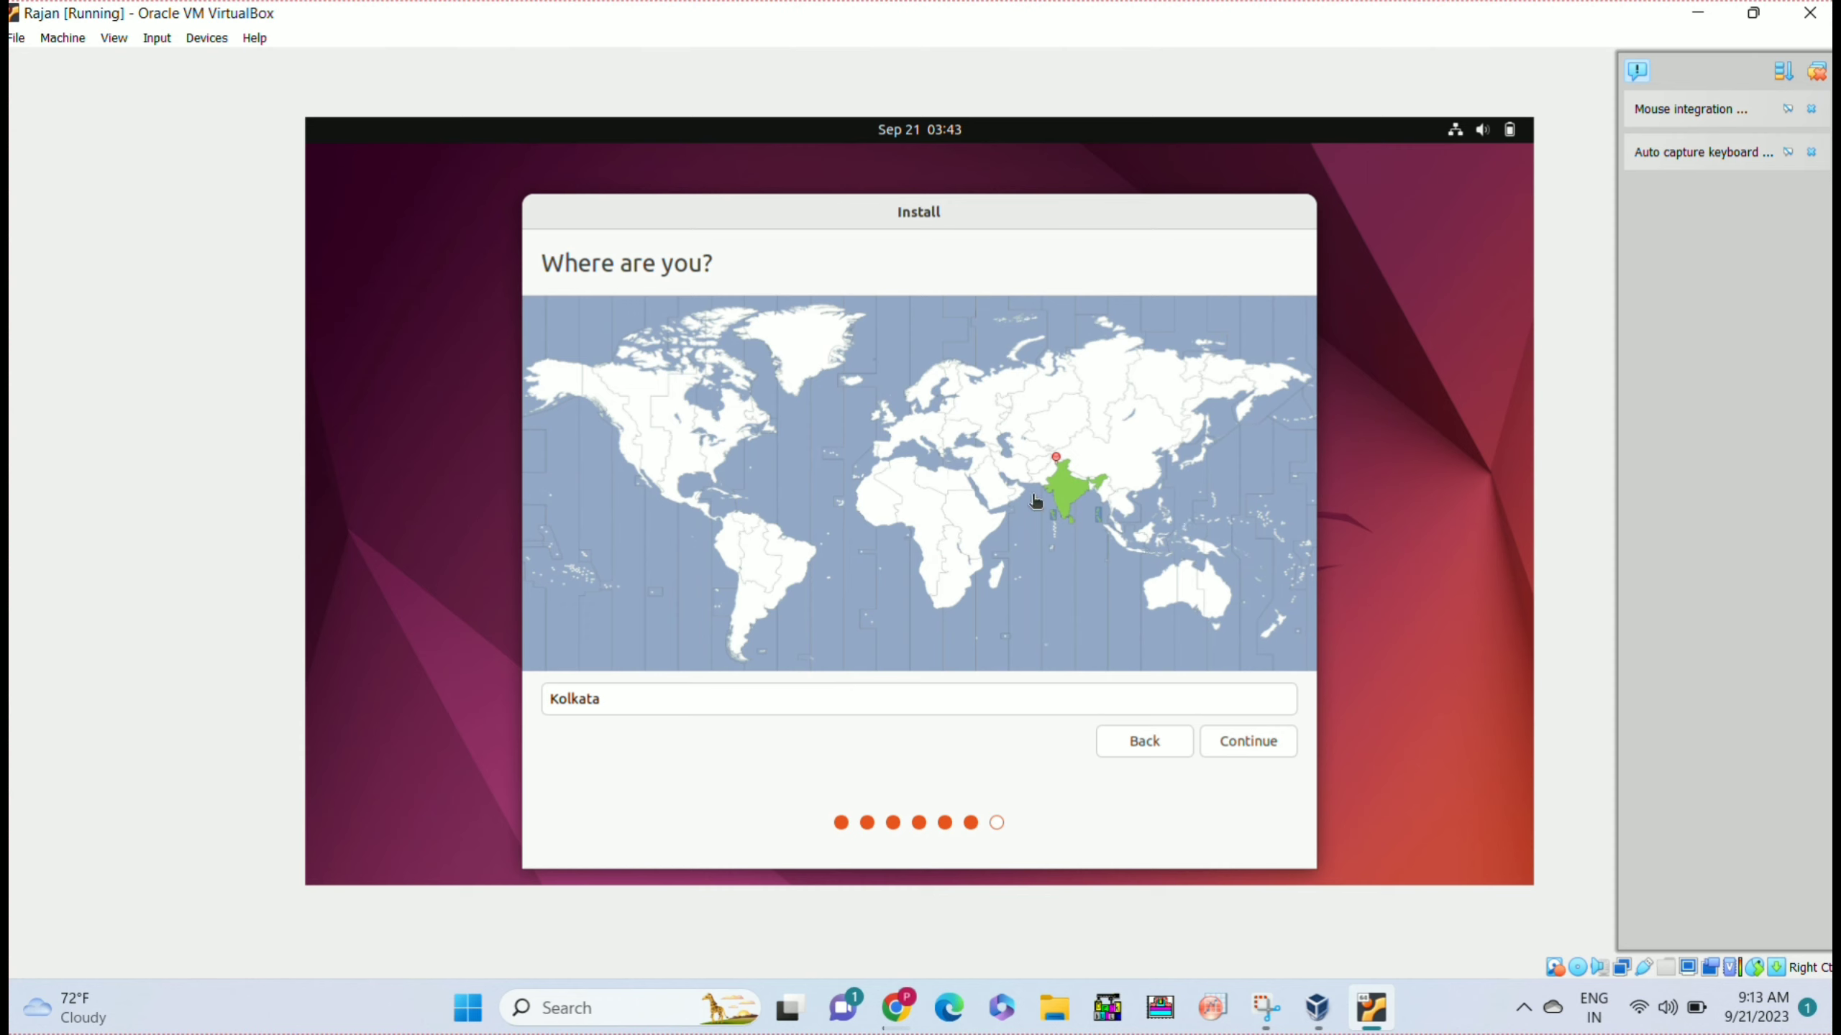
left_click(1064, 507)
left_click(1061, 513)
left_click(1262, 739)
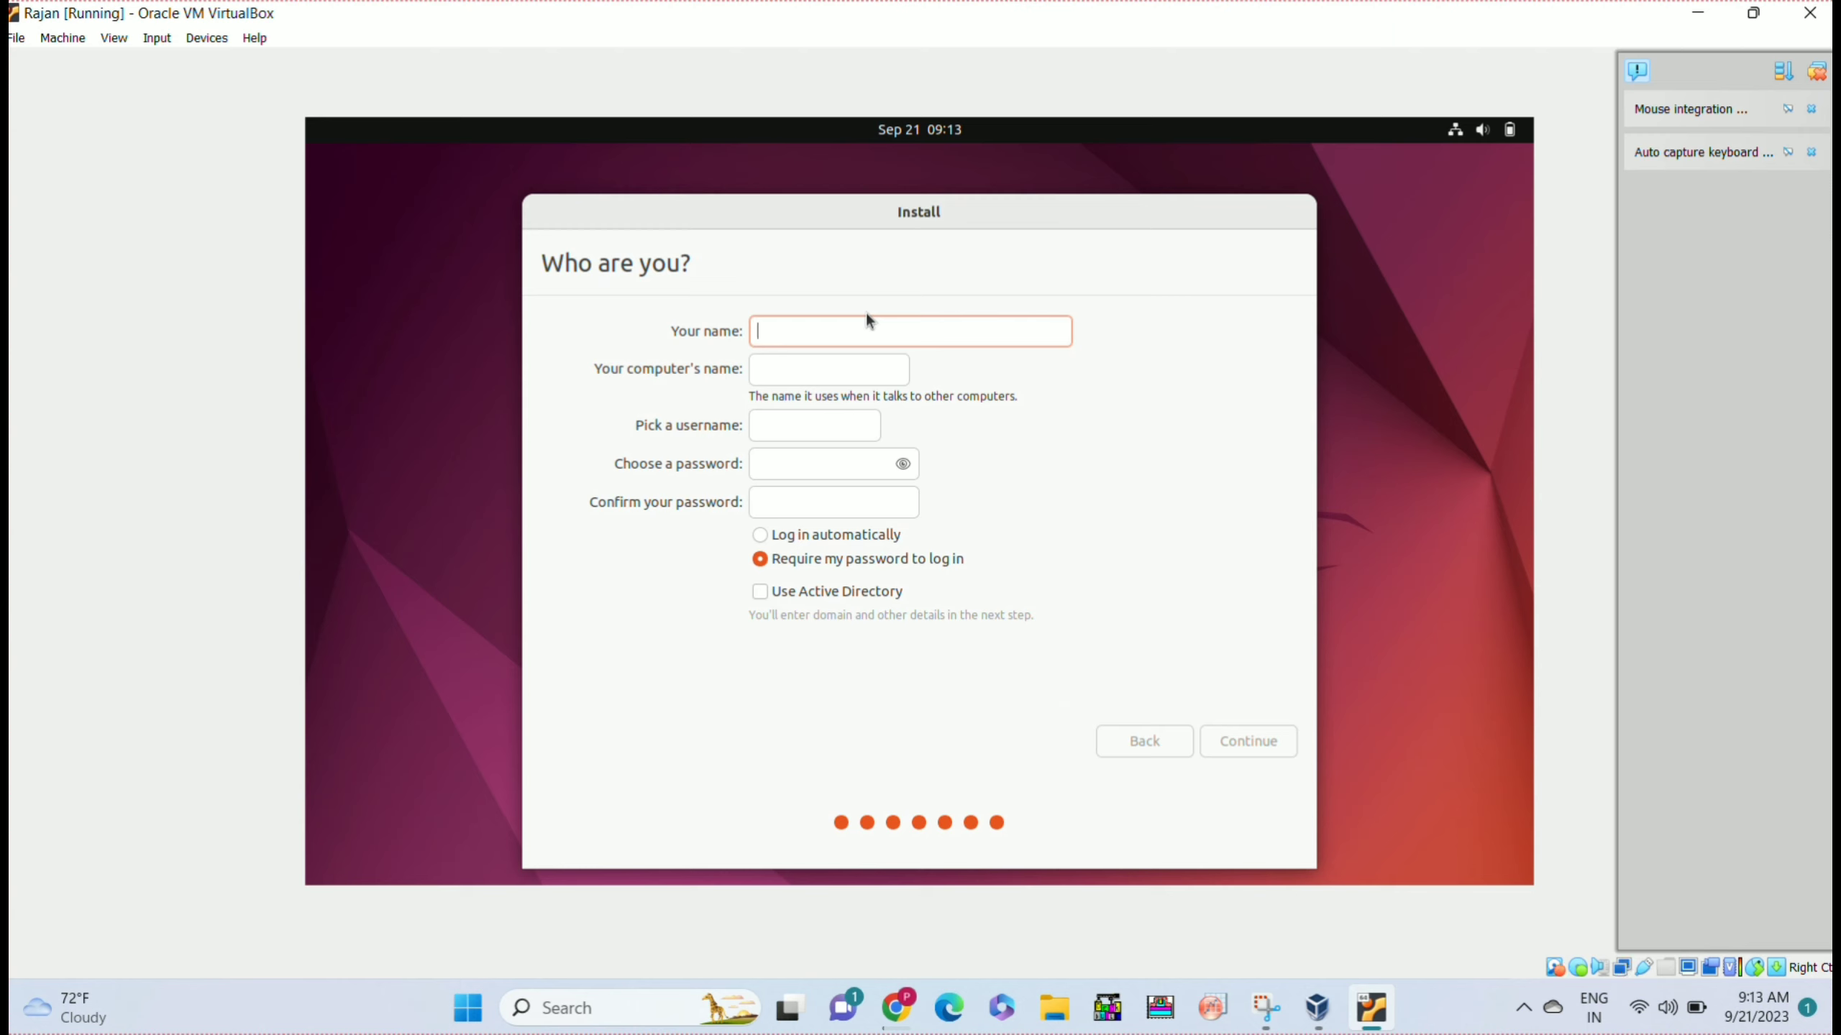
Enter the user's name, set and confirm the account password, and continue installing.
type("Rajan")
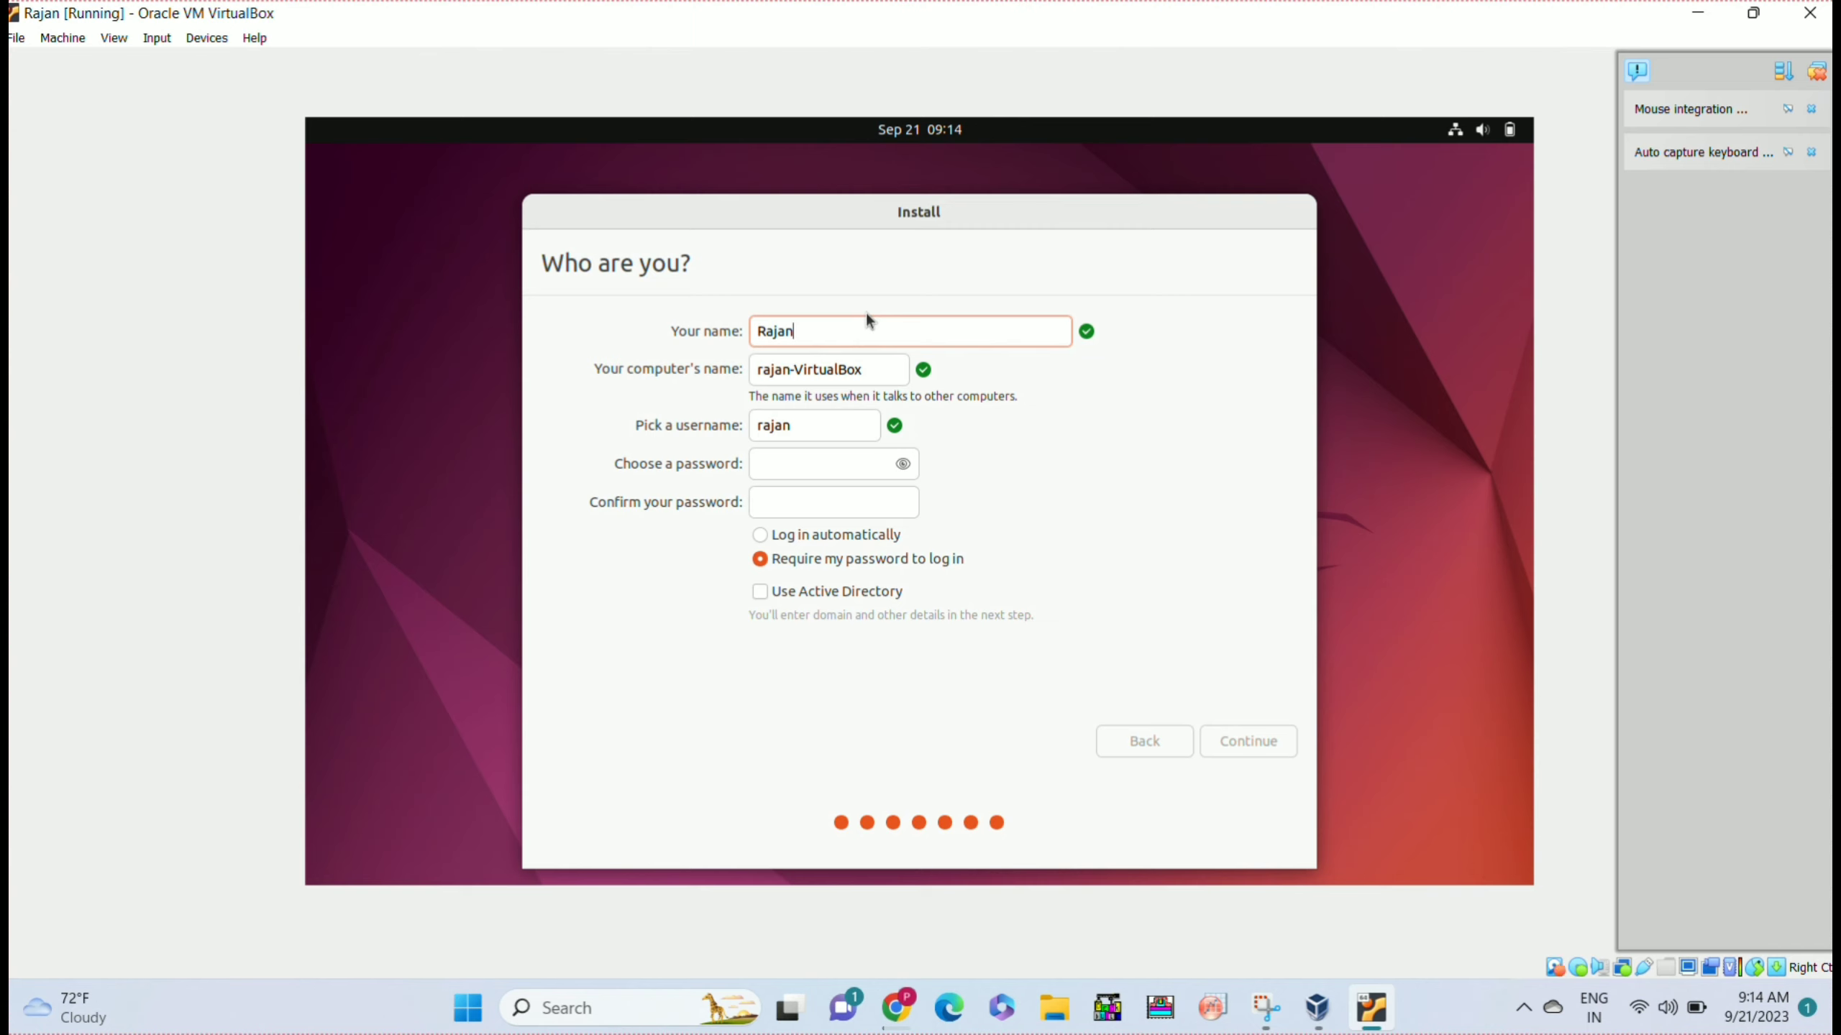
type("77")
left_click(815, 465)
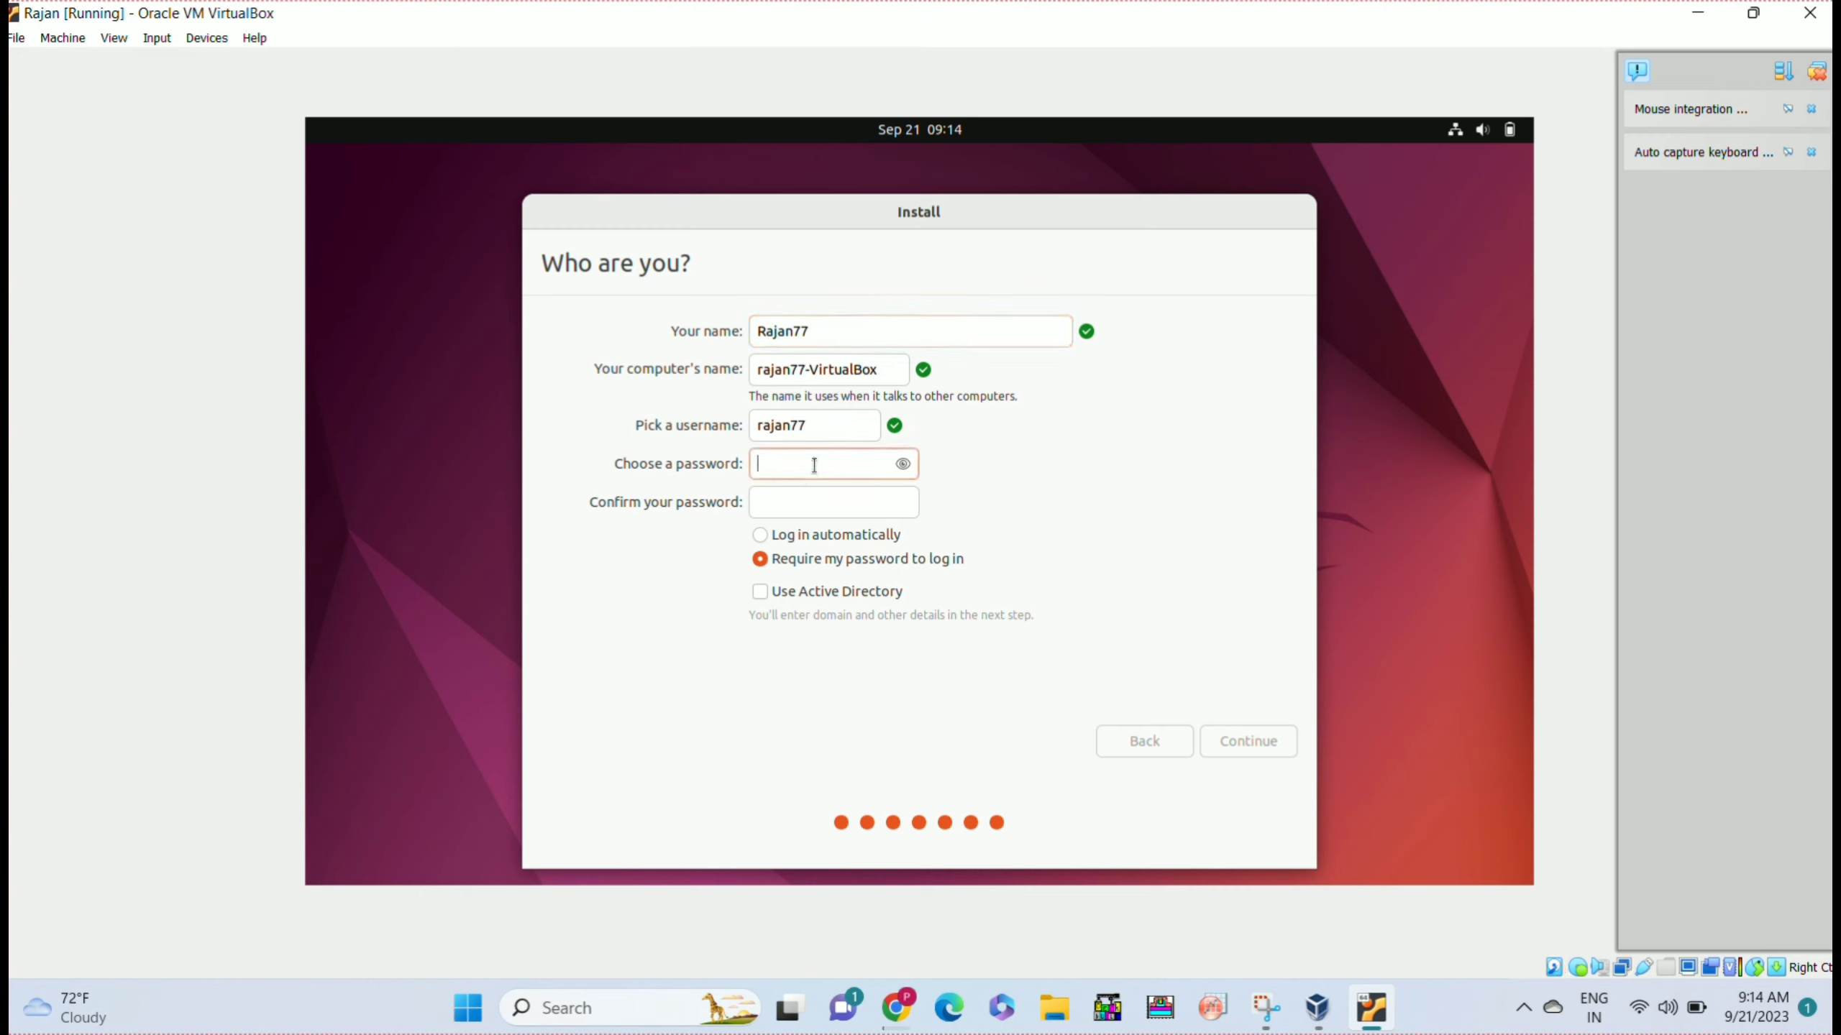
type("12345678")
left_click(804, 503)
type("12345")
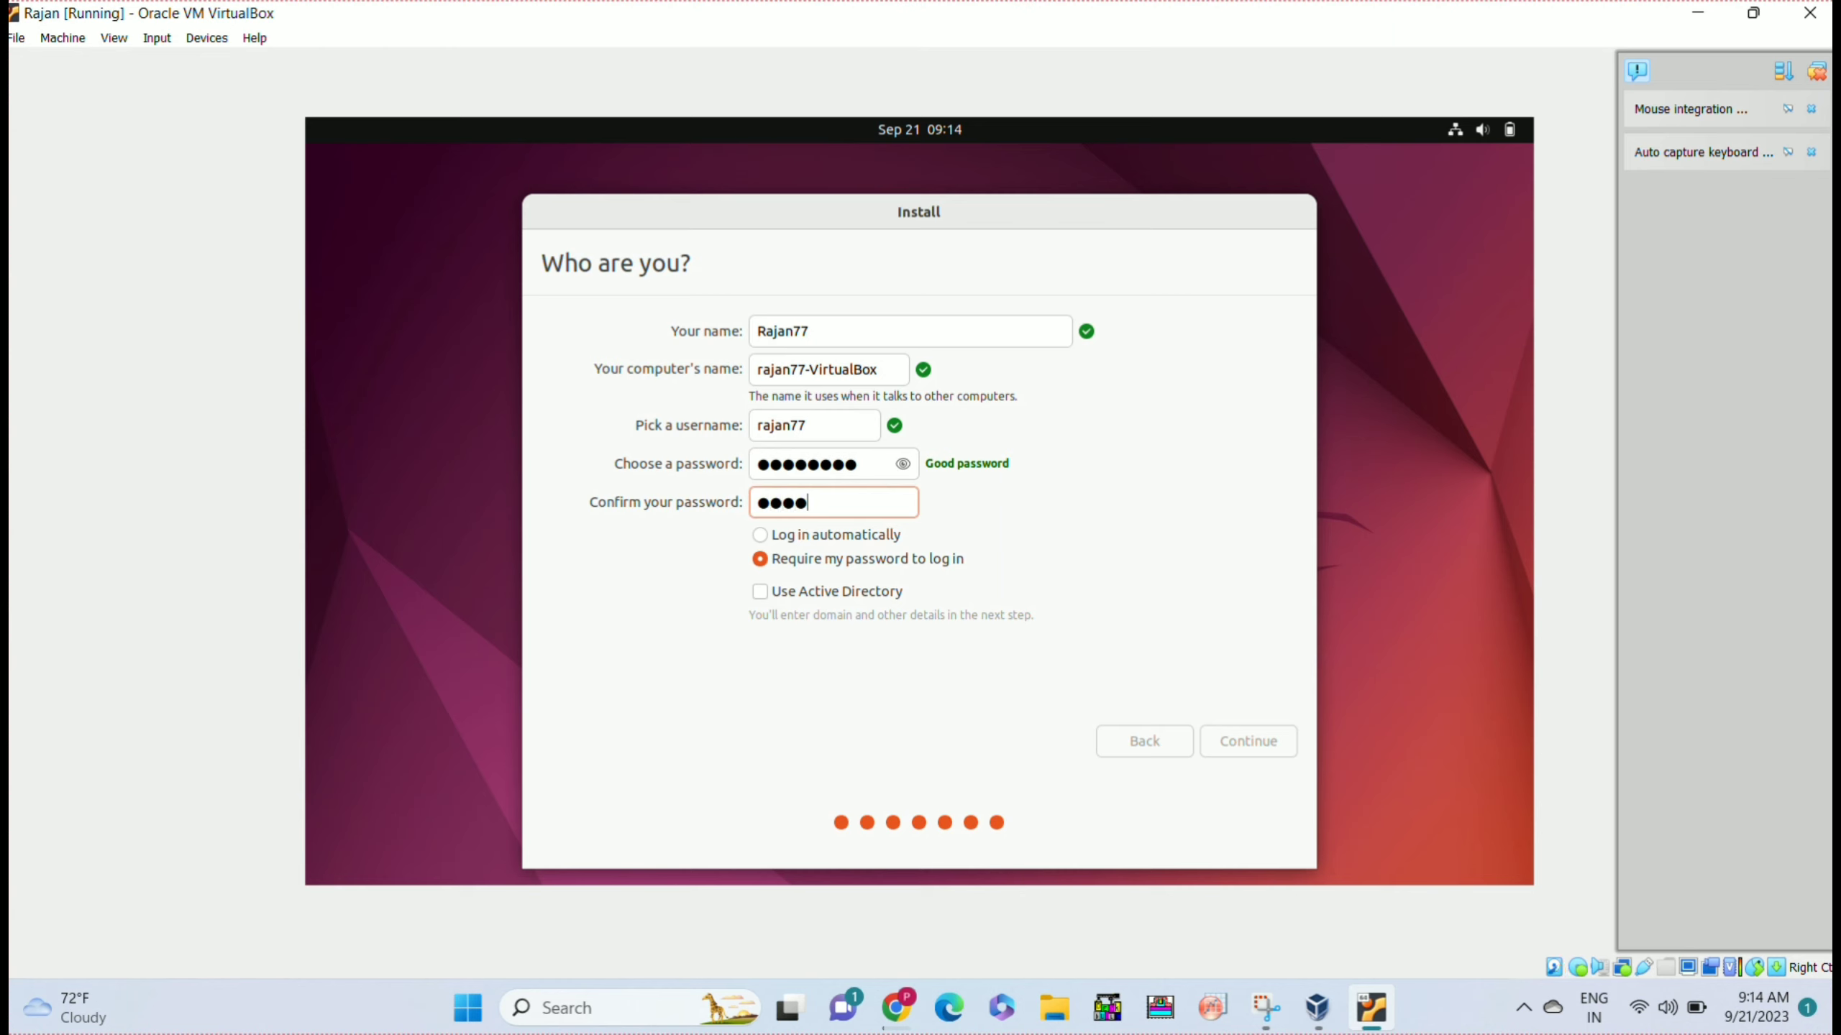
type("678")
left_click(1267, 750)
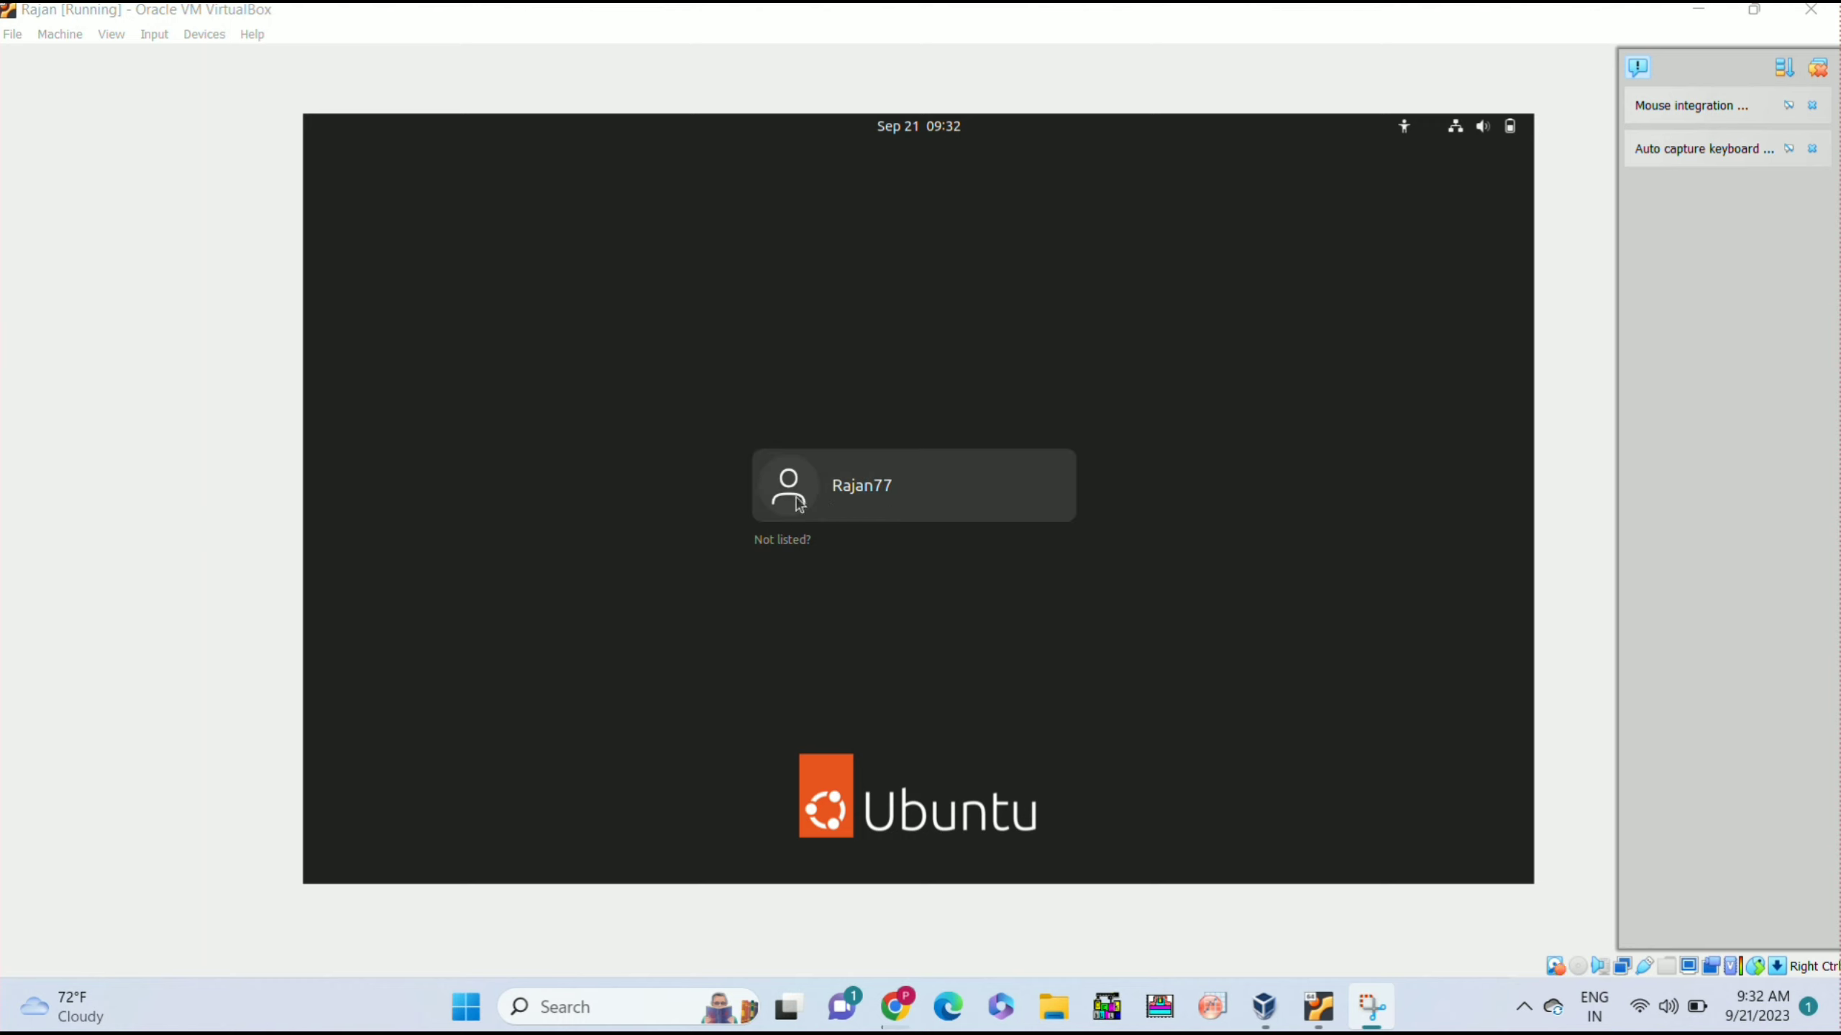
Select the new user on the Ubuntu login screen and sign in with the account password.
left_click(935, 482)
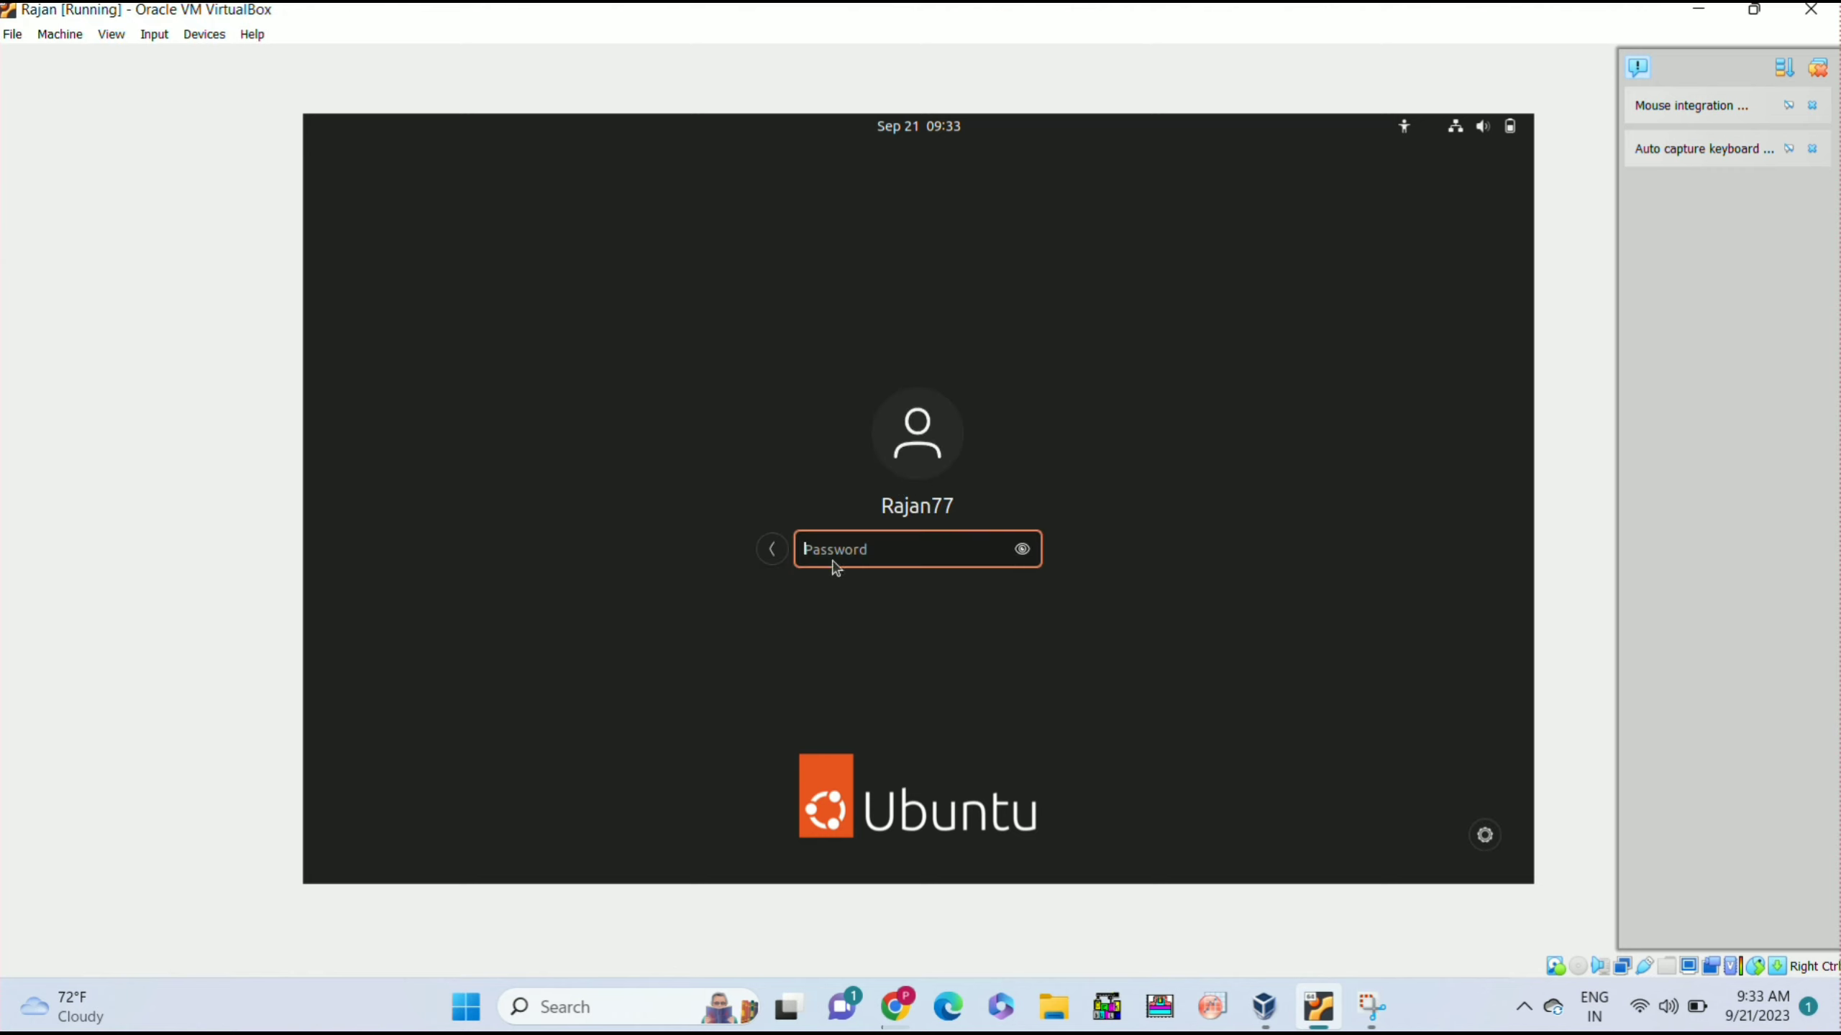
type("••••••••")
key("Return")
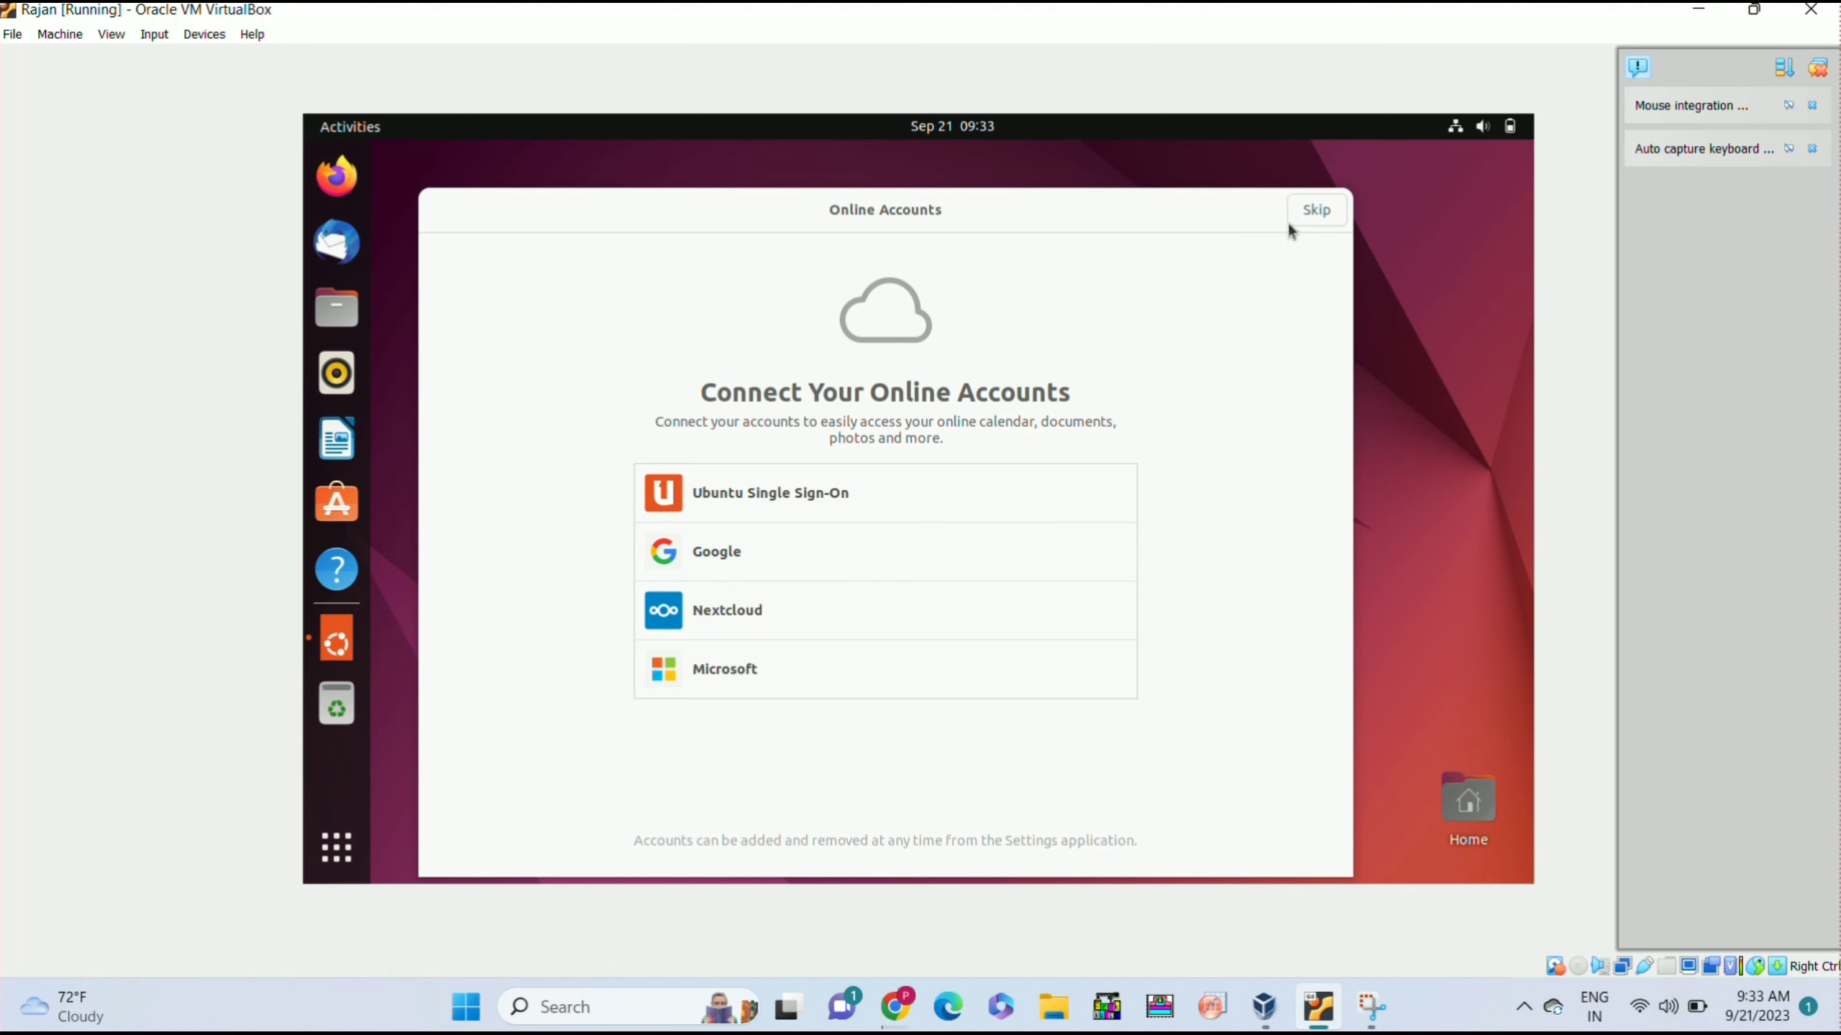
Skip Online Accounts and Ubuntu Pro, keep system-info sharing, leave location services off, and finish setup.
left_click(1316, 211)
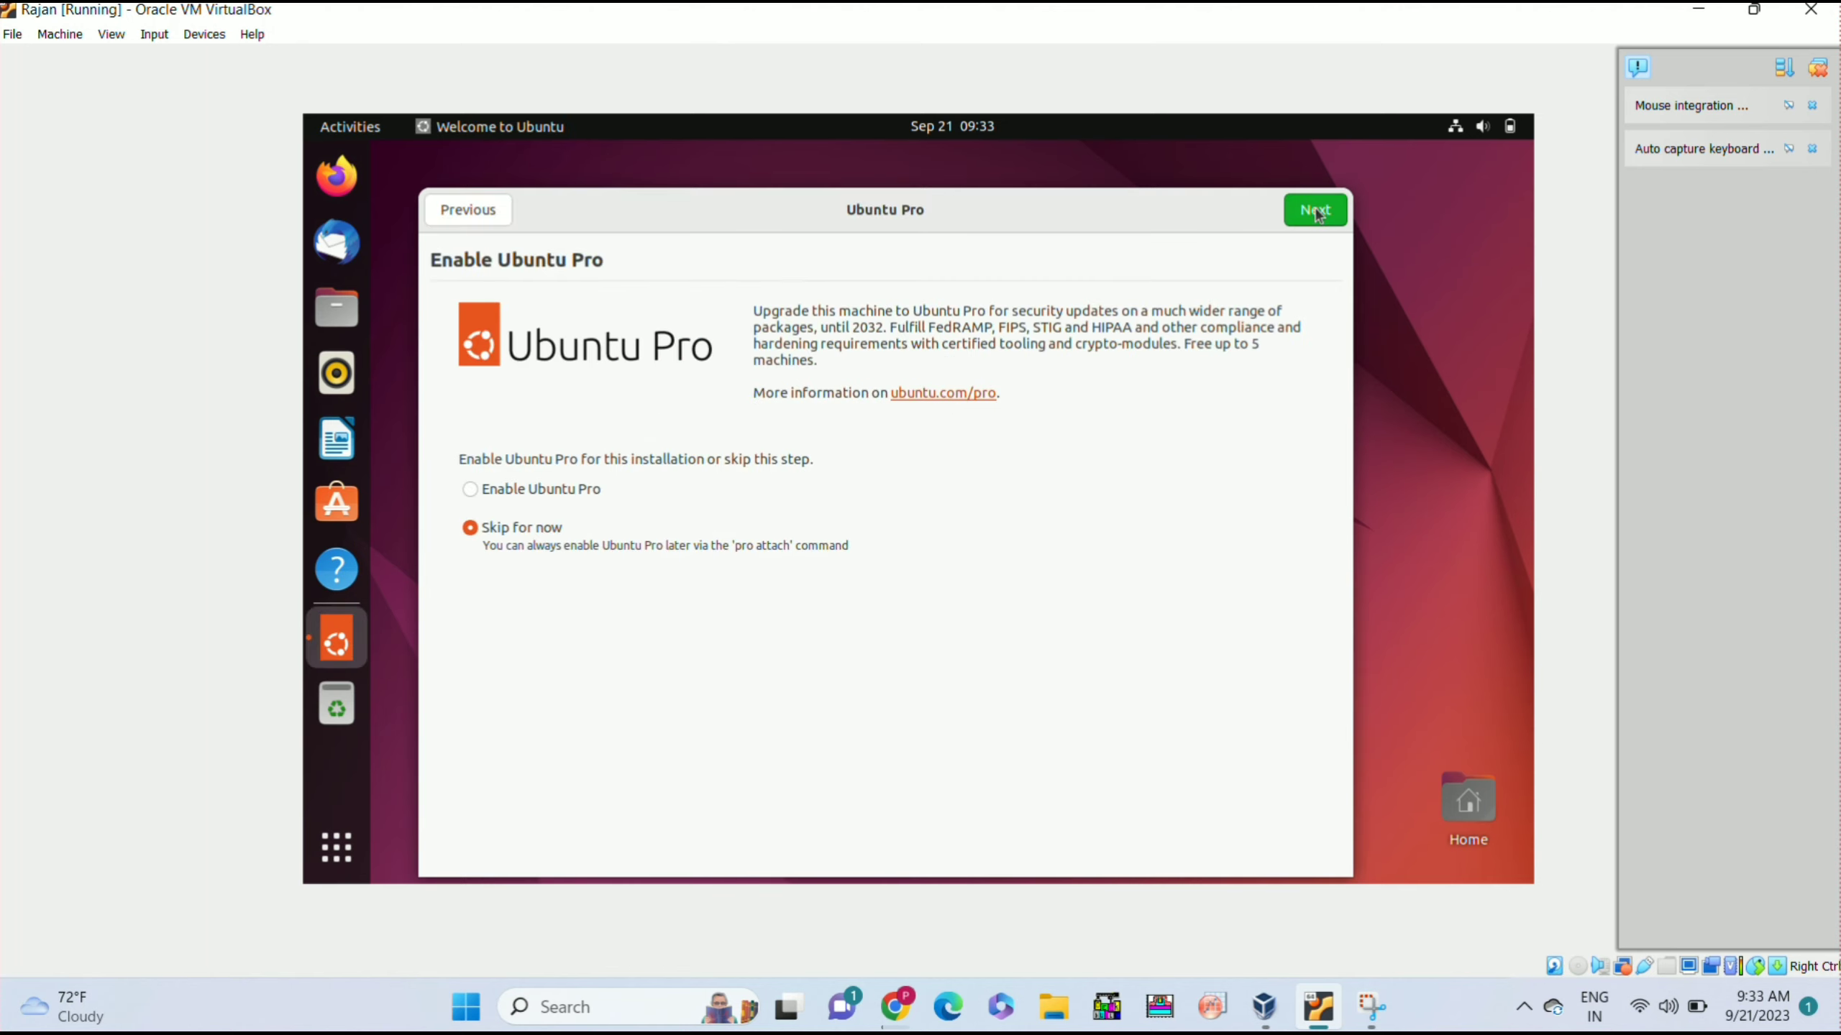
left_click(1316, 210)
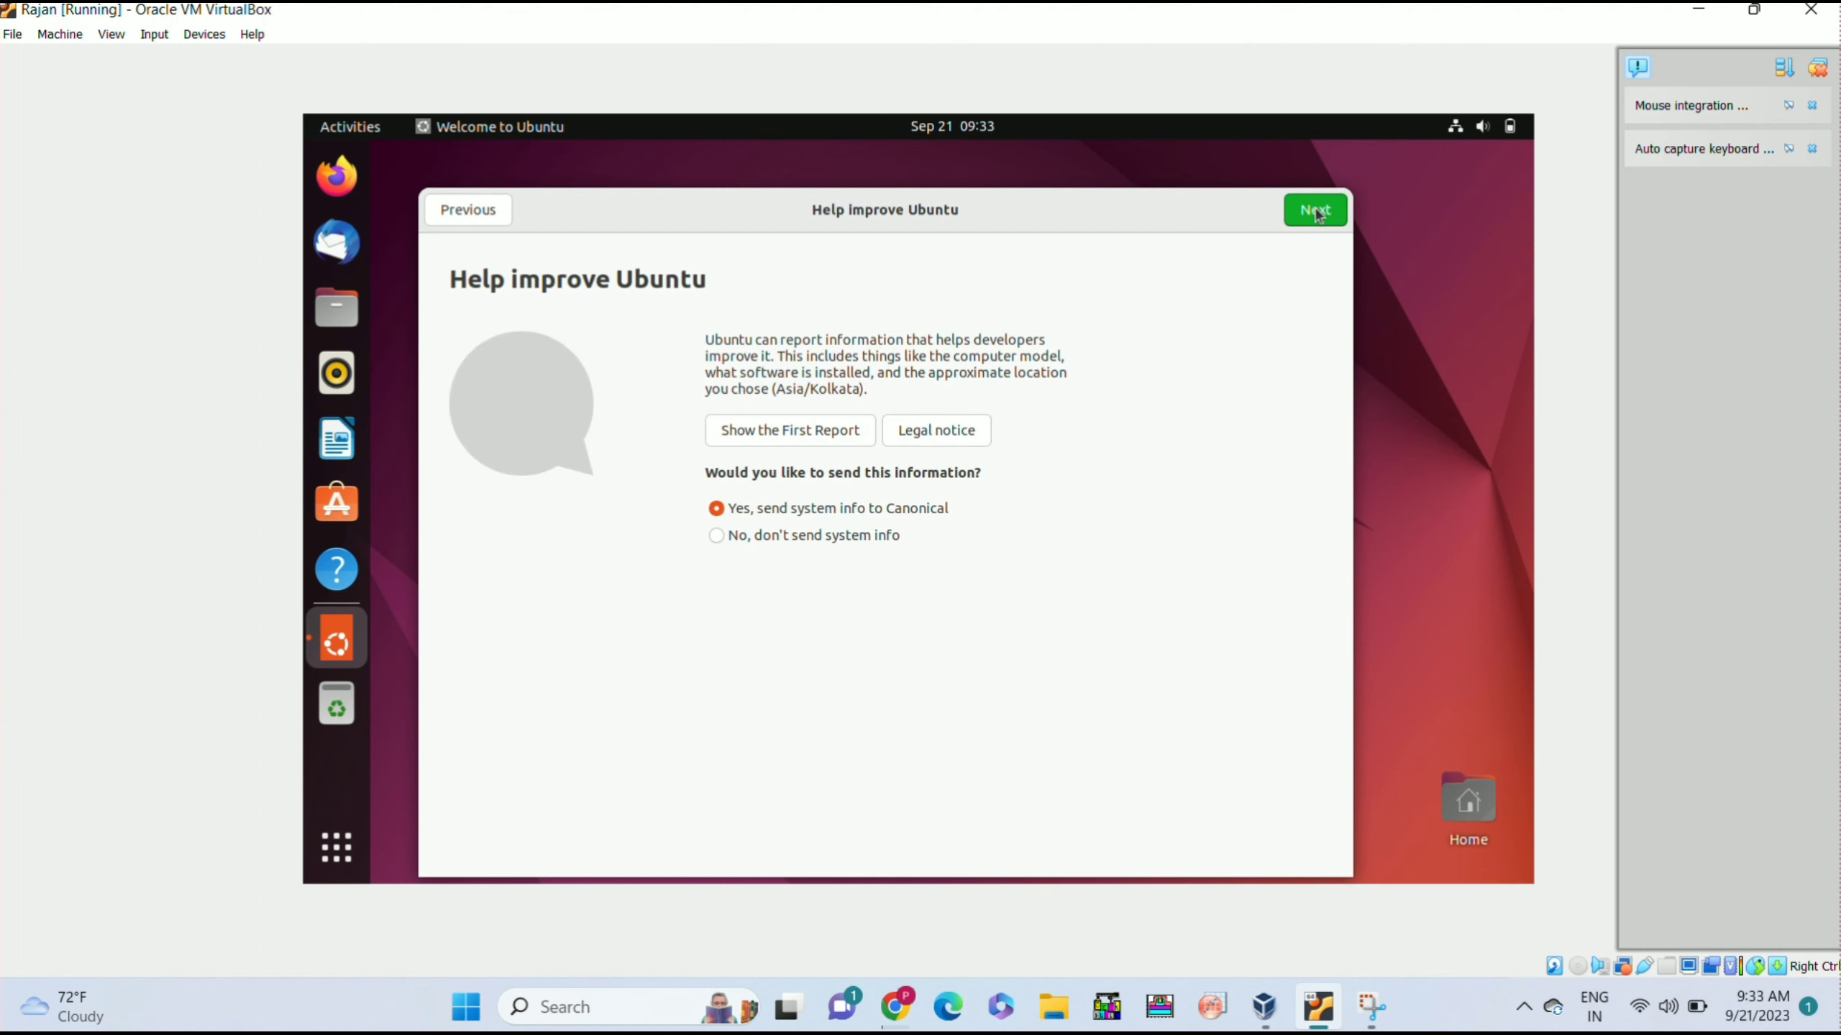
left_click(1316, 211)
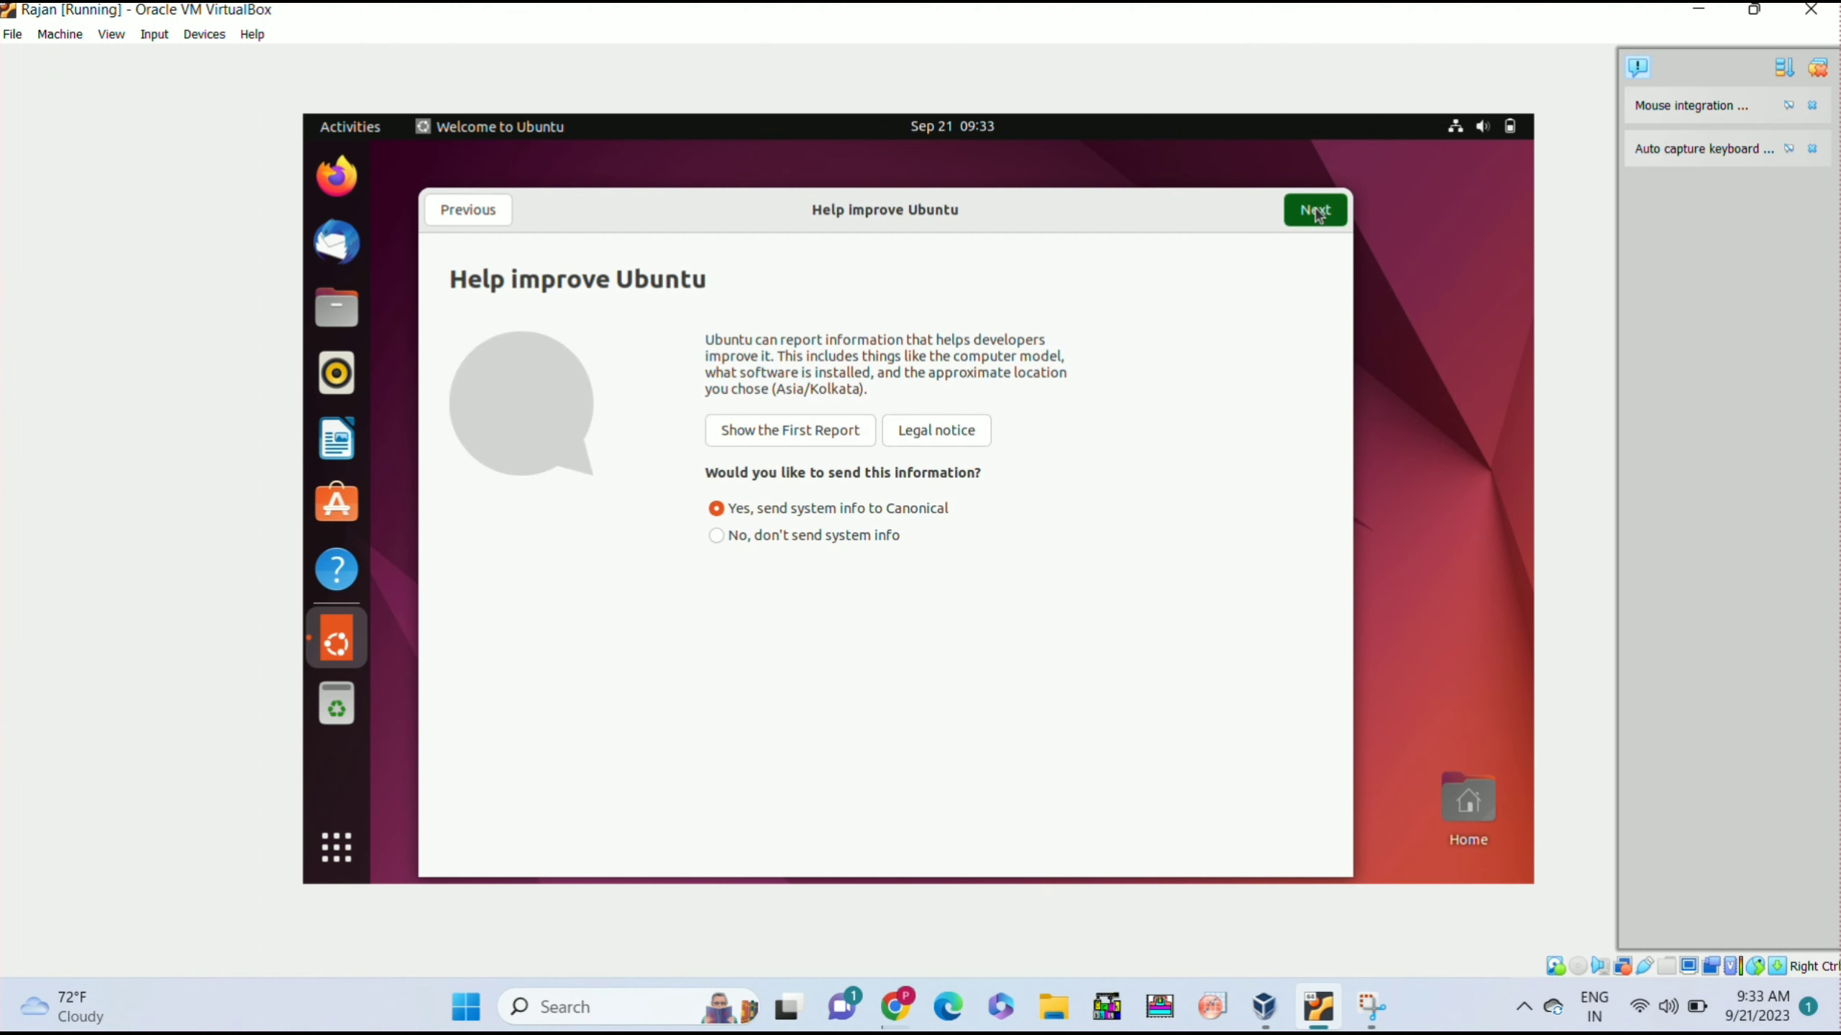
left_click(1308, 218)
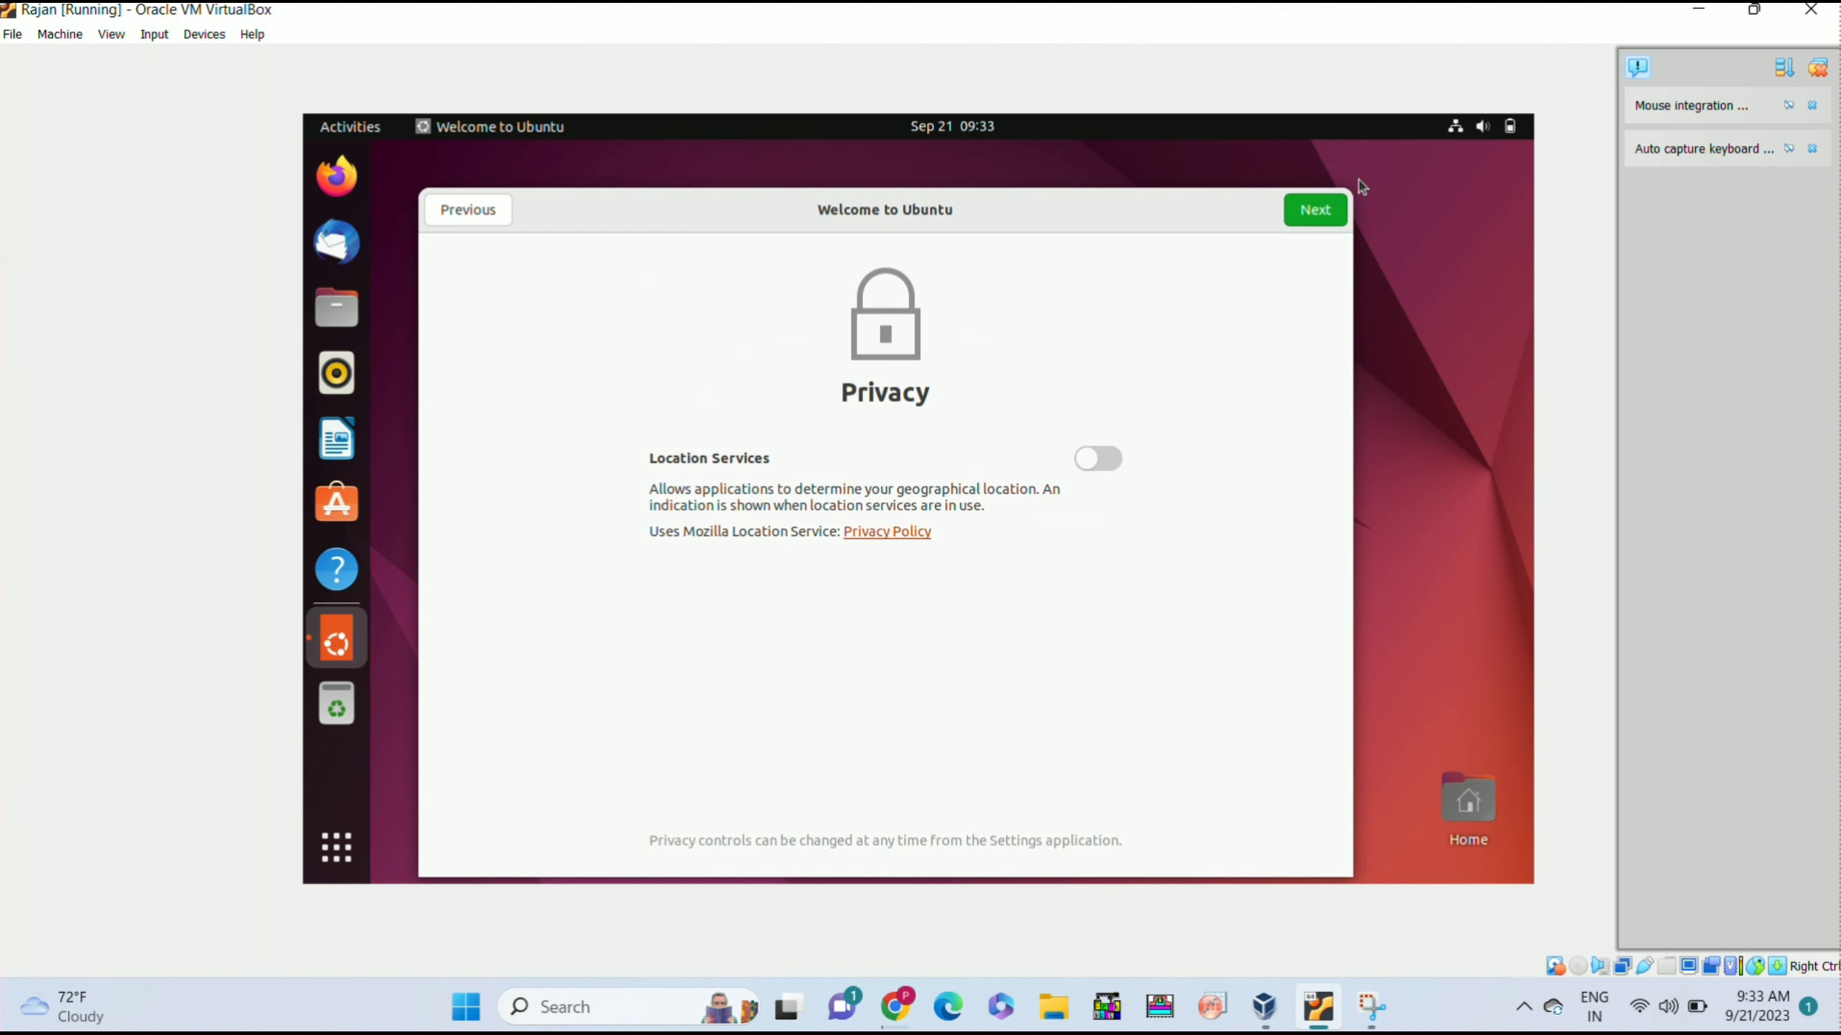
left_click(1315, 210)
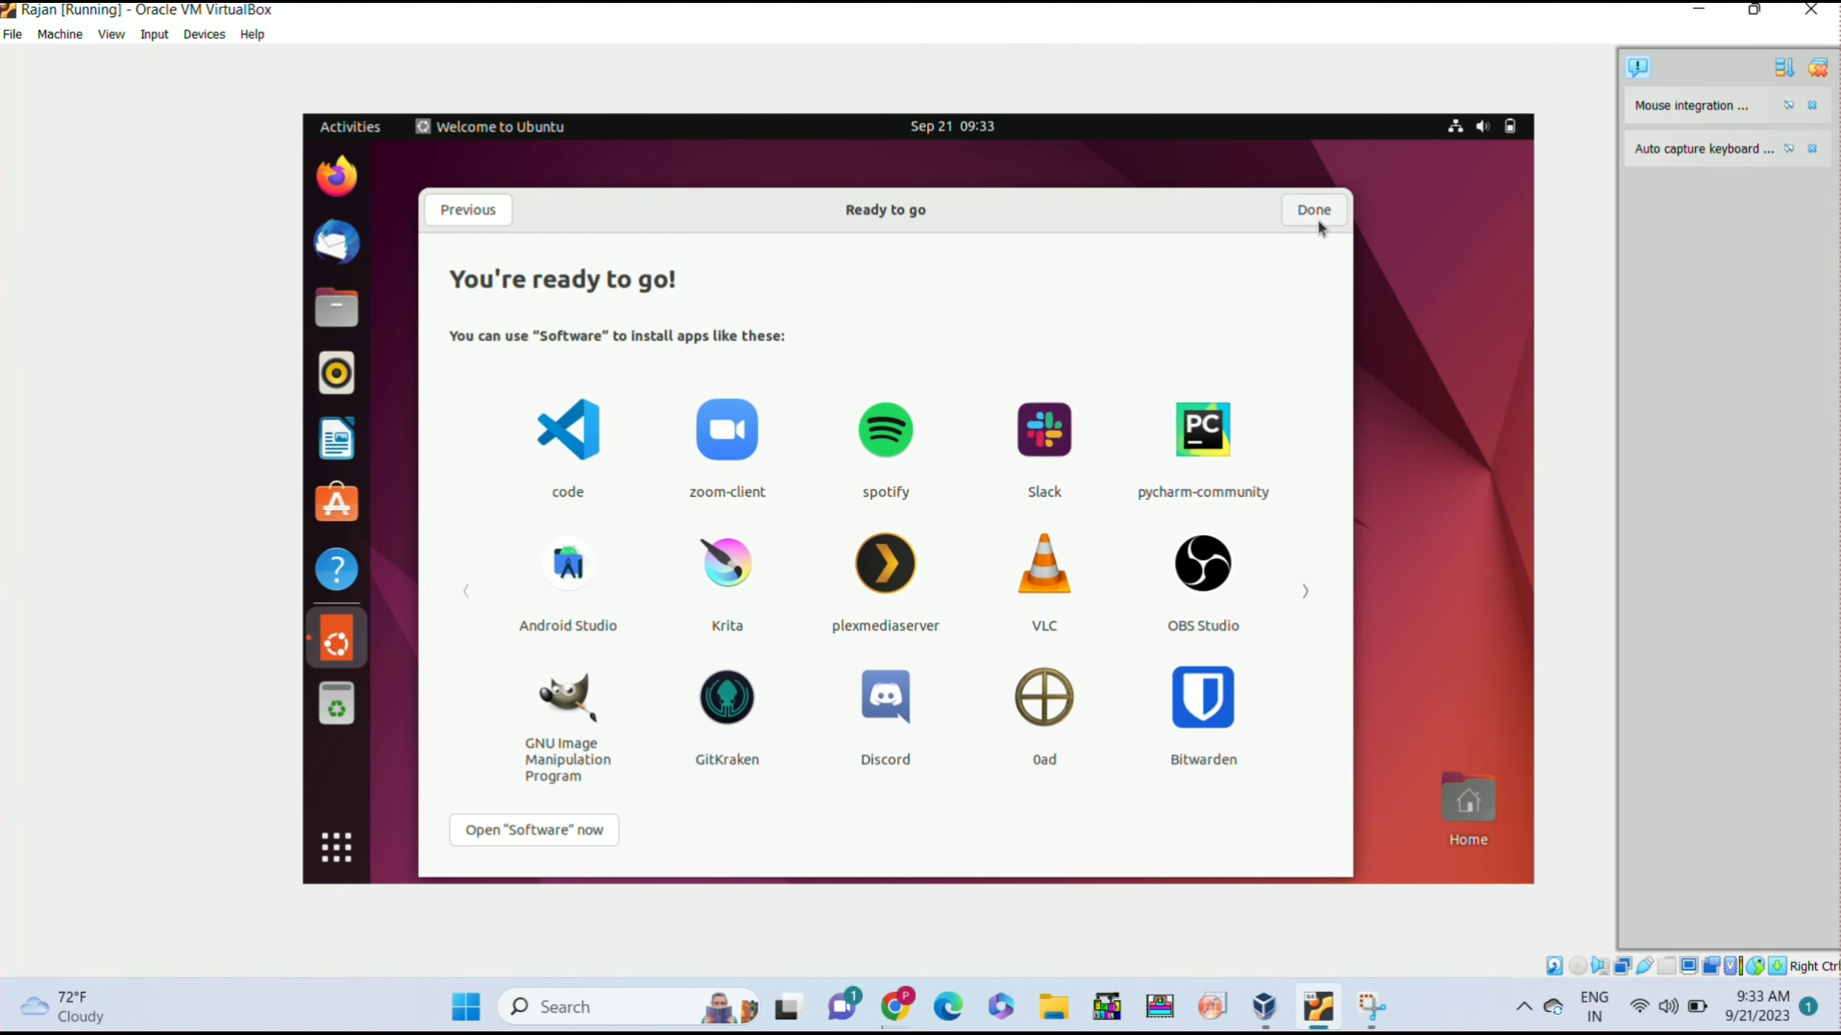
left_click(1314, 213)
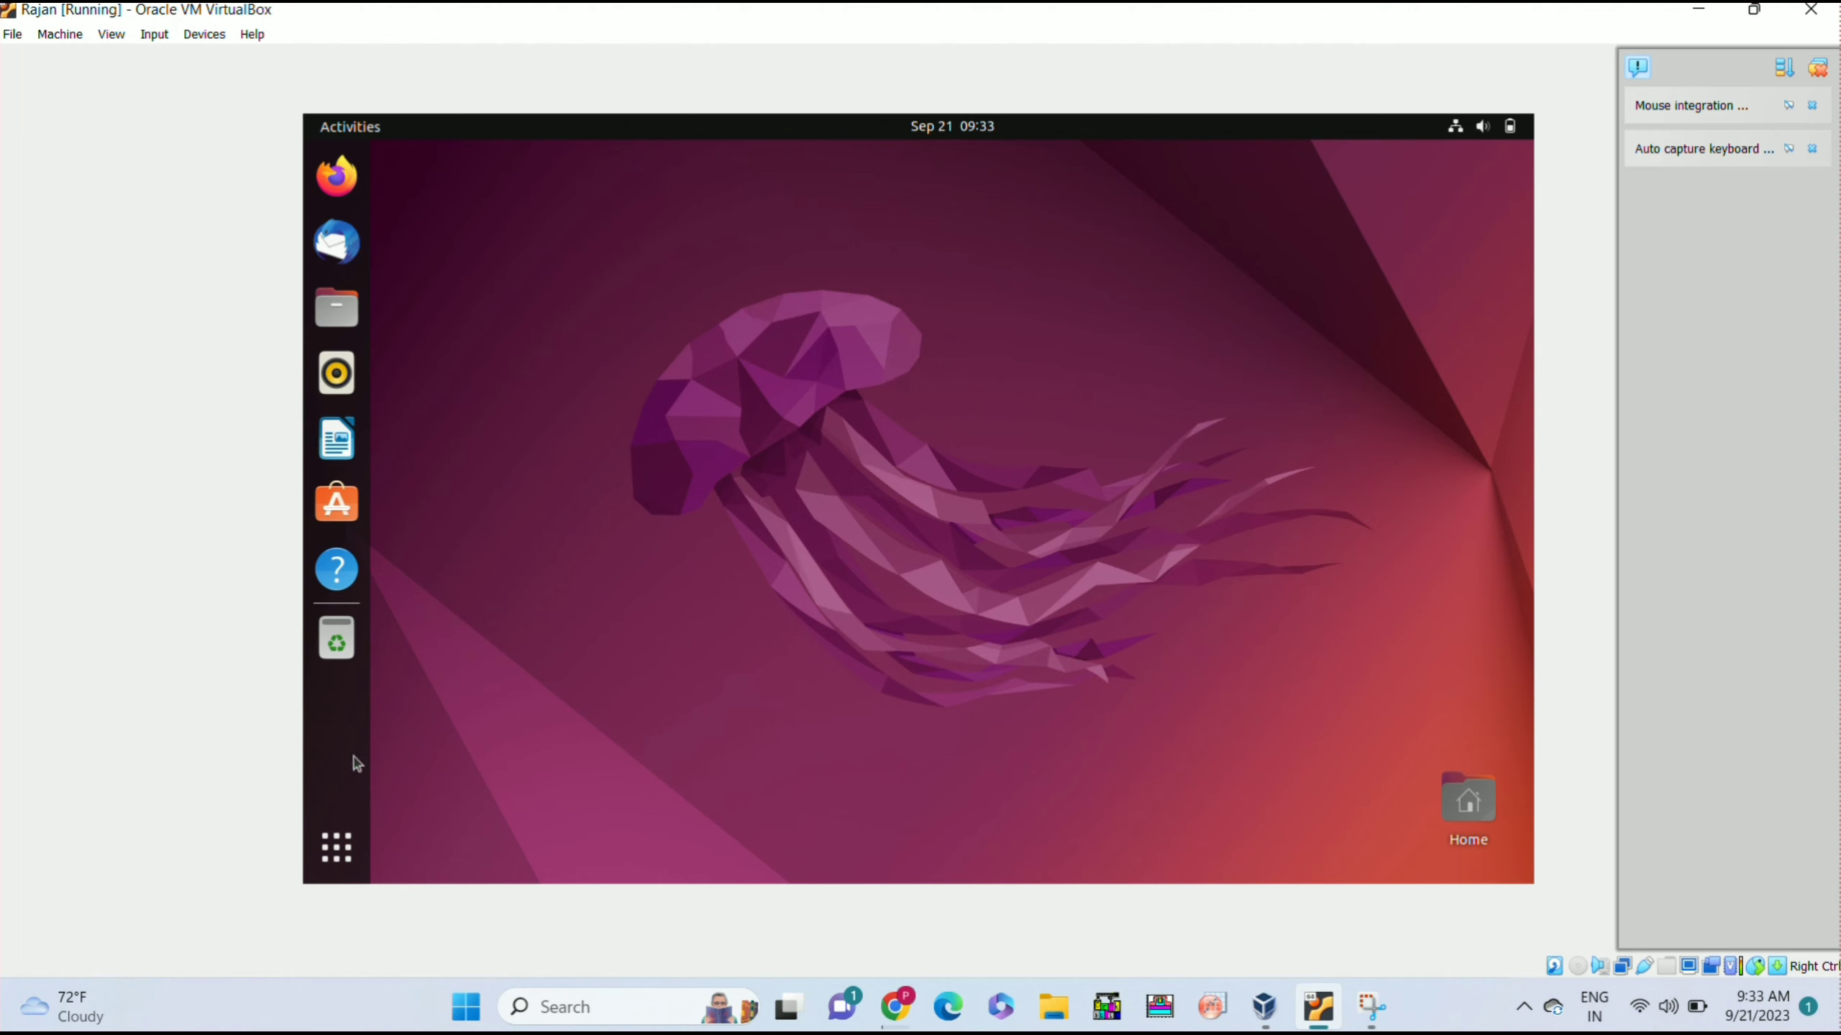
left_click(338, 845)
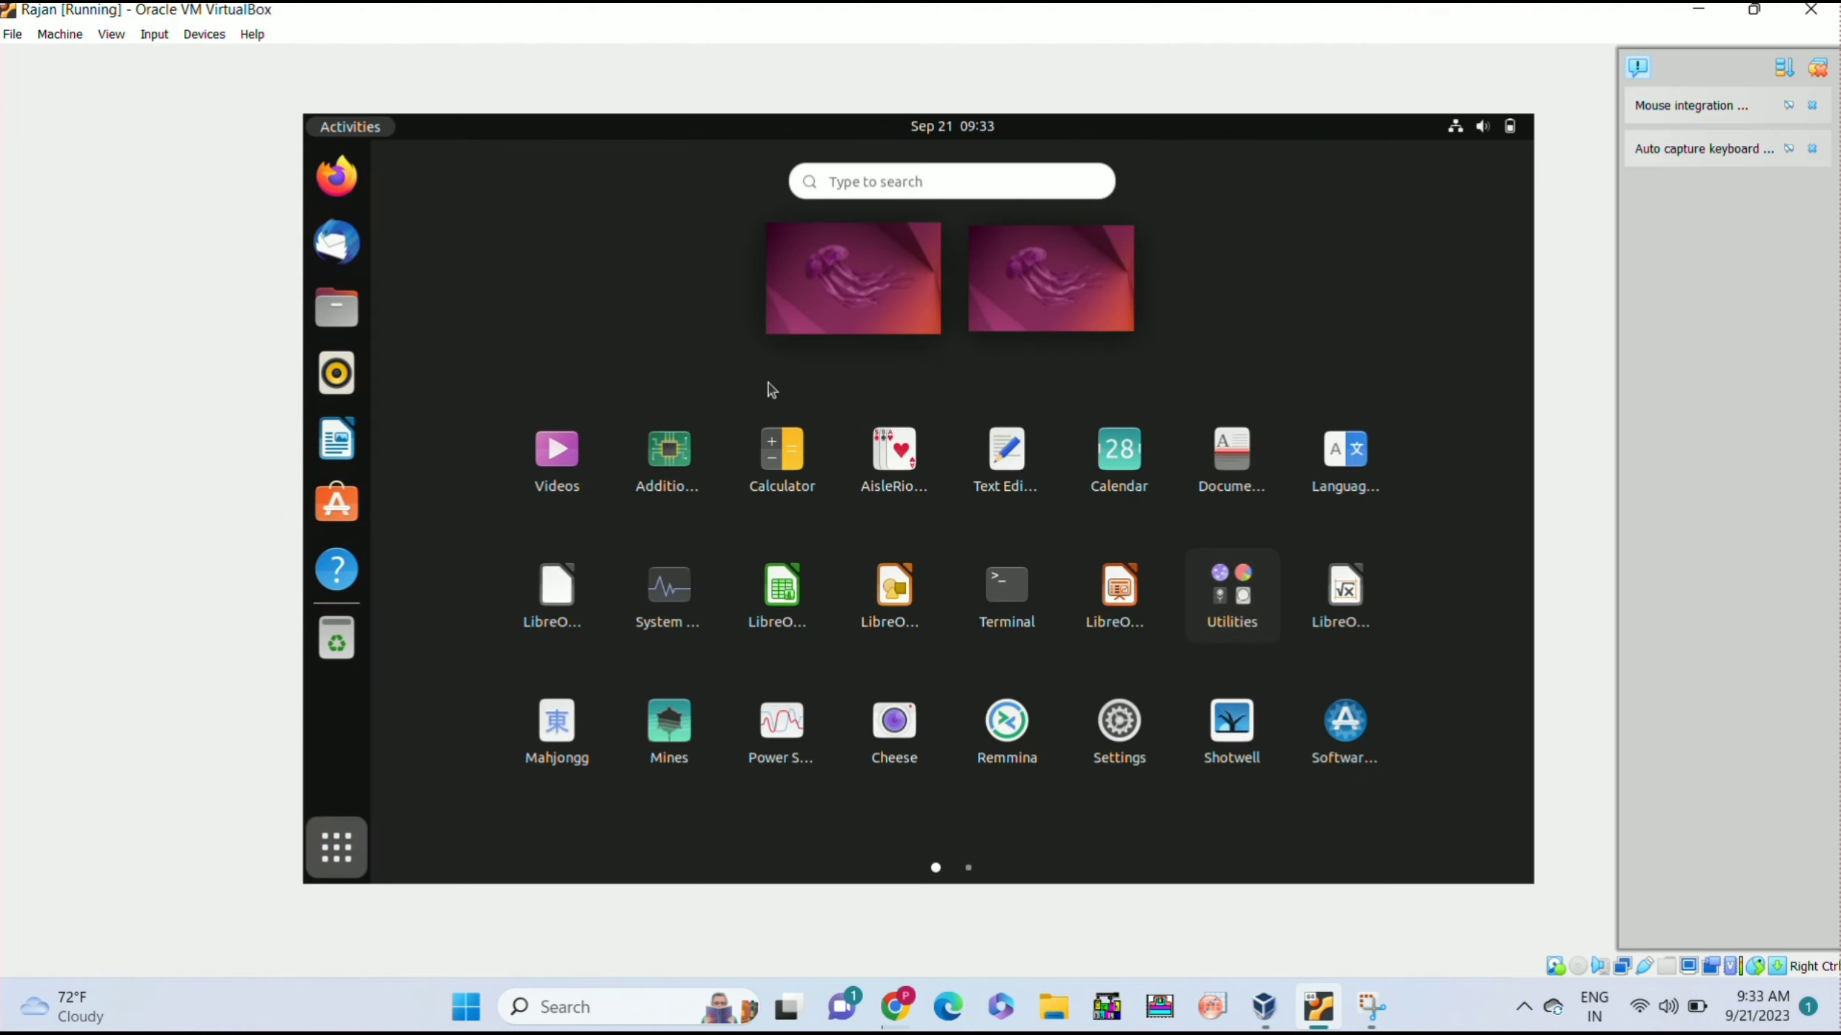
left_click(994, 589)
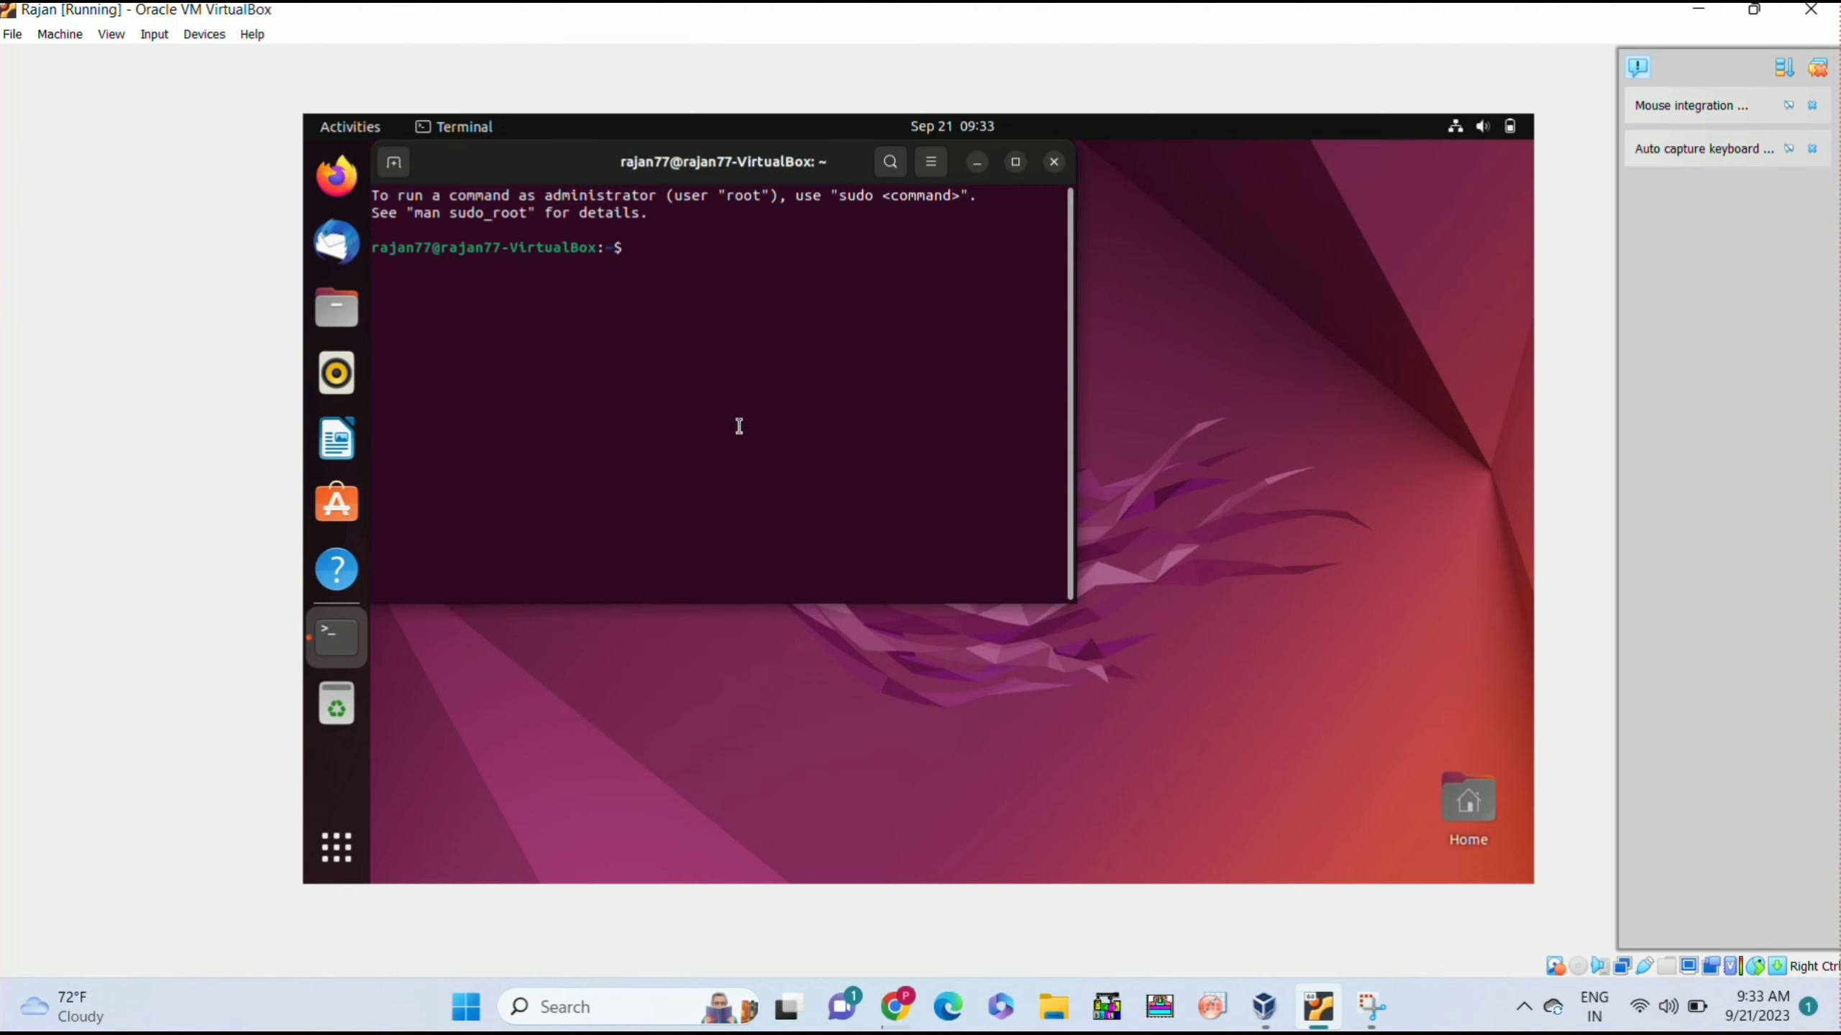
left_click(1053, 162)
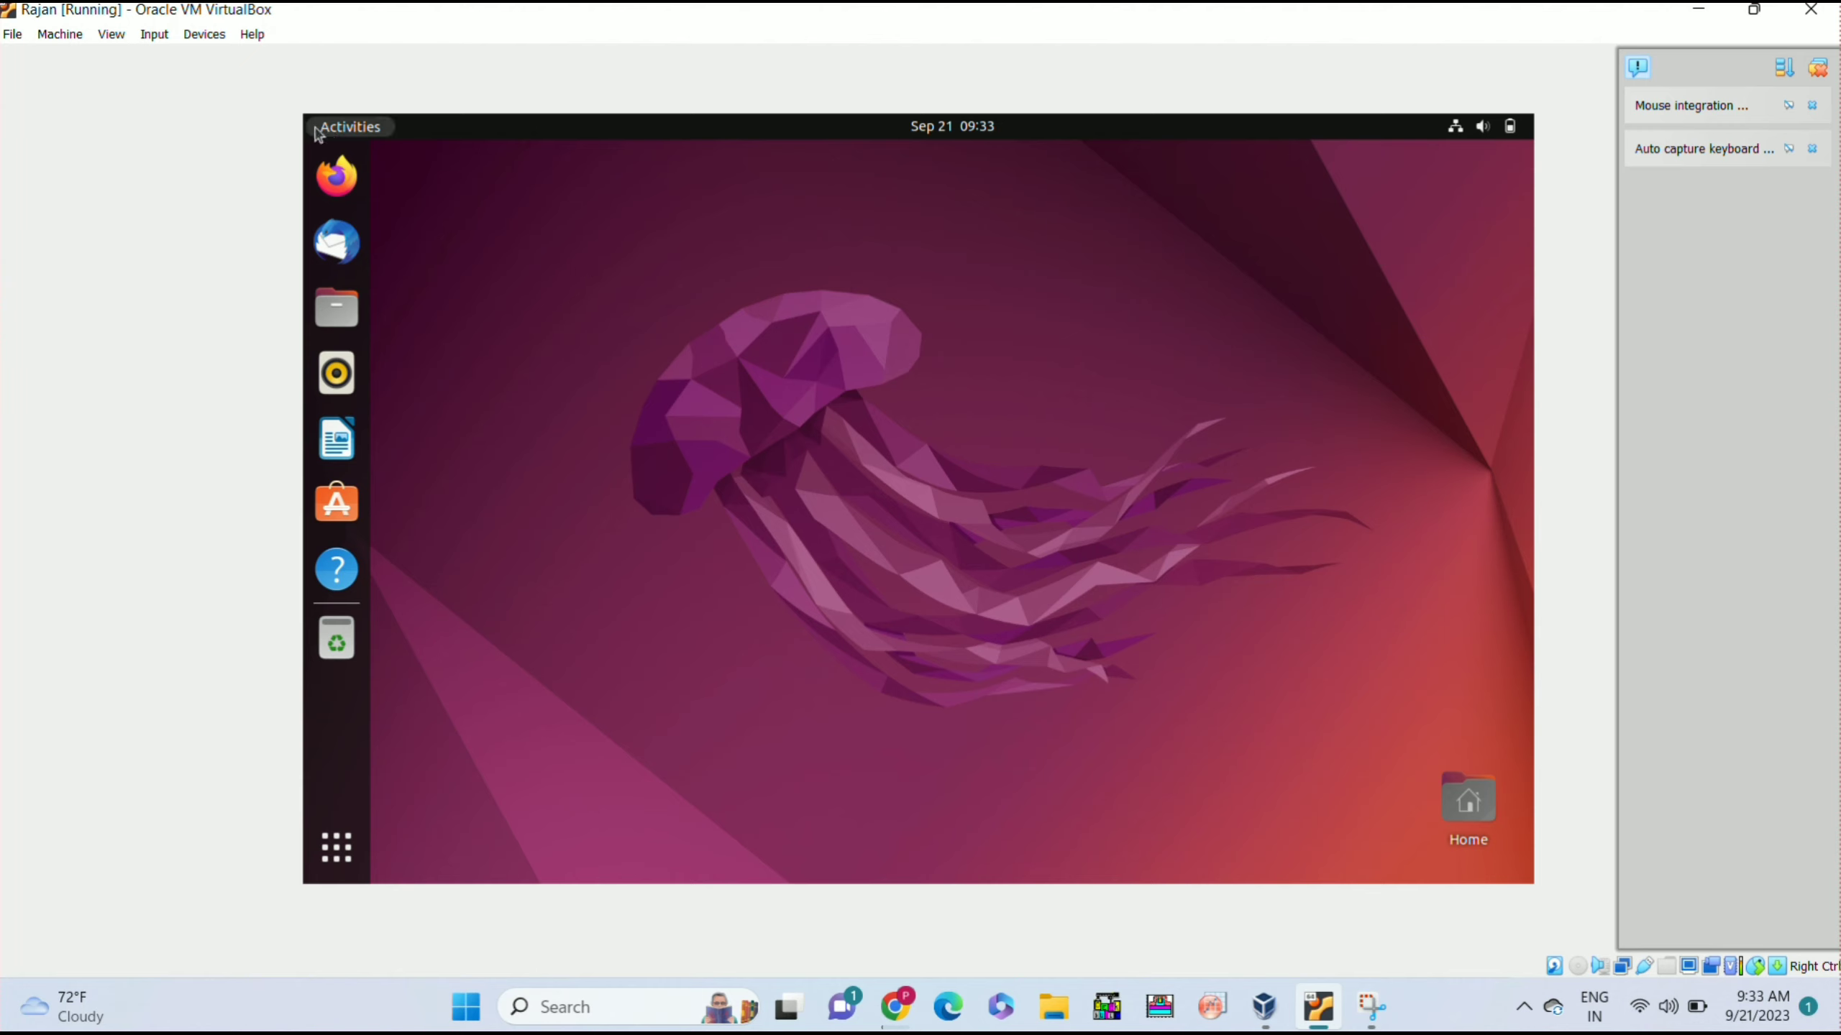